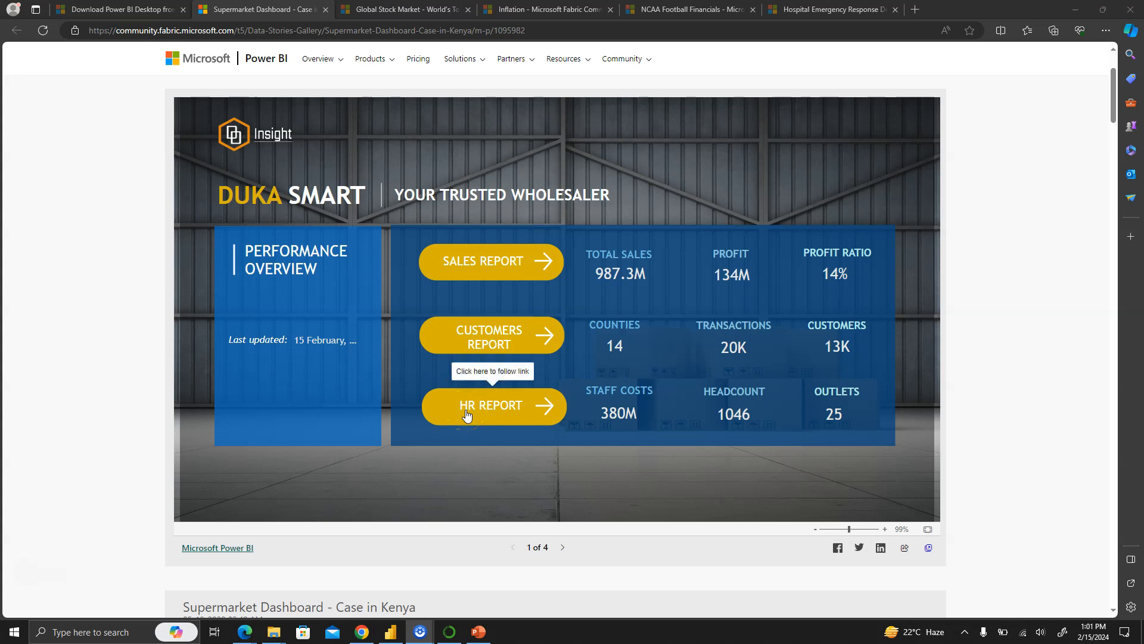
Open the sales report and filter it by January, June and April in turn using the monthly sales chart
left_click(486, 259)
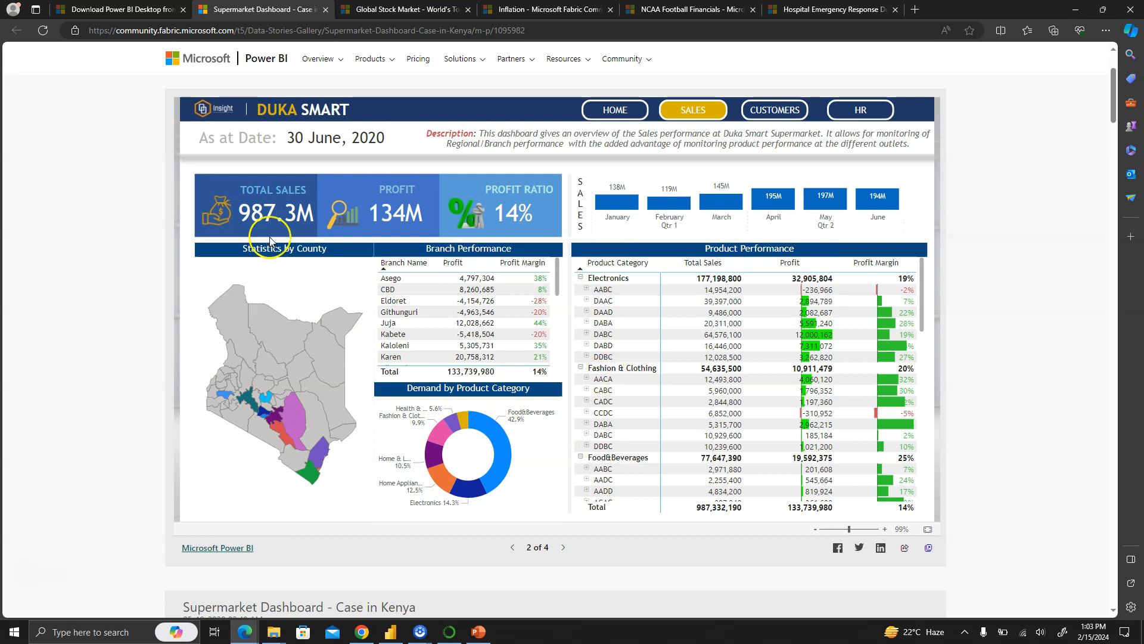
left_click(616, 205)
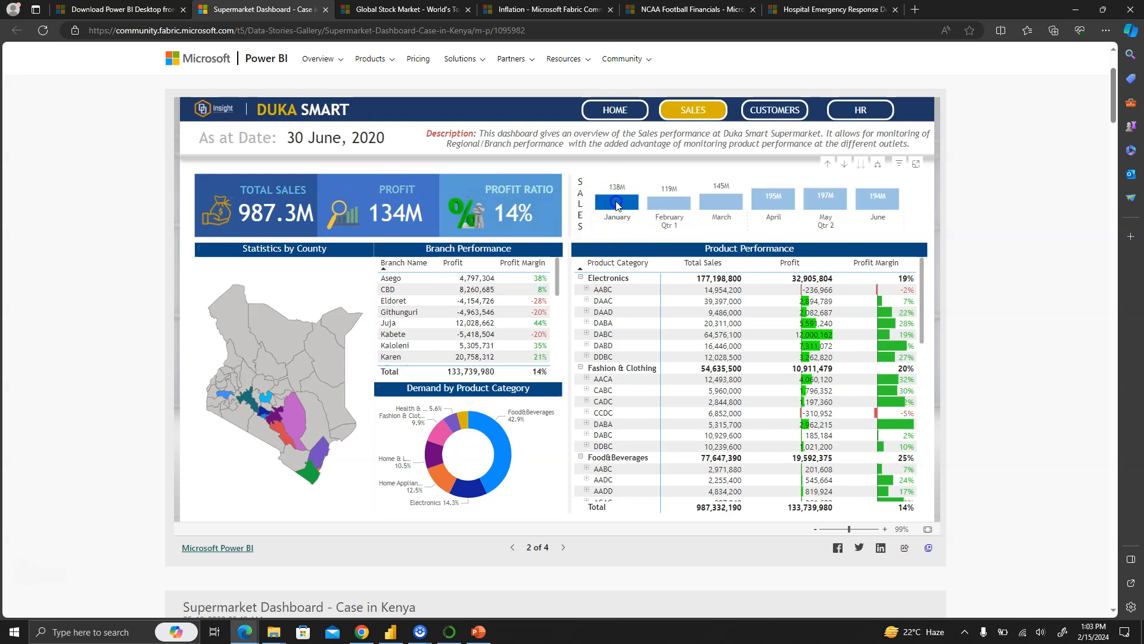
left_click(617, 205)
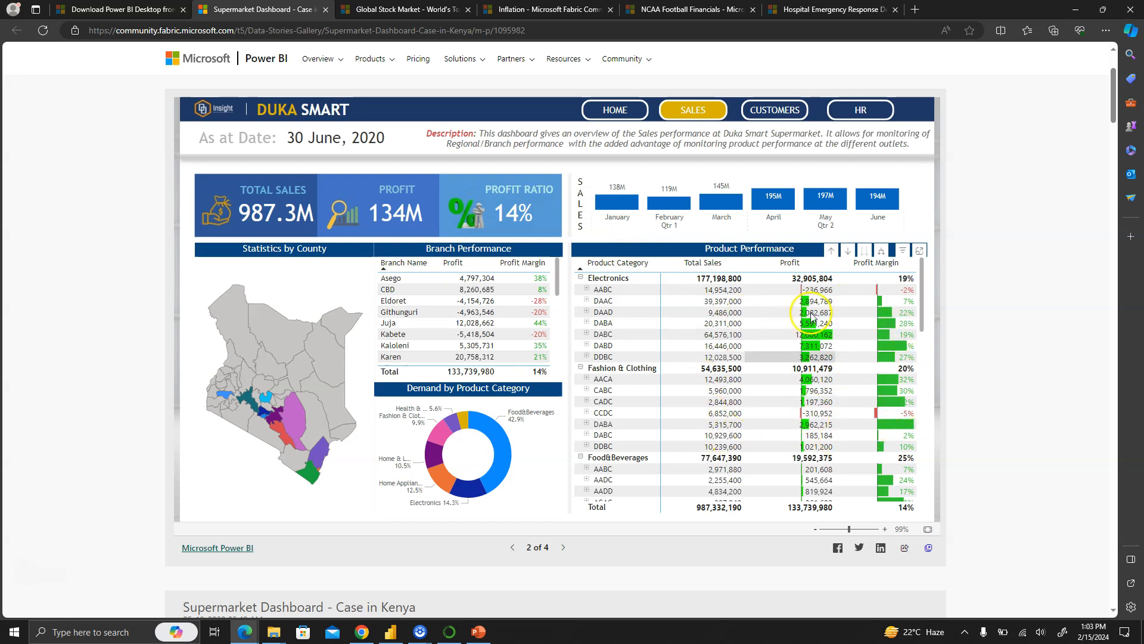
left_click(873, 203)
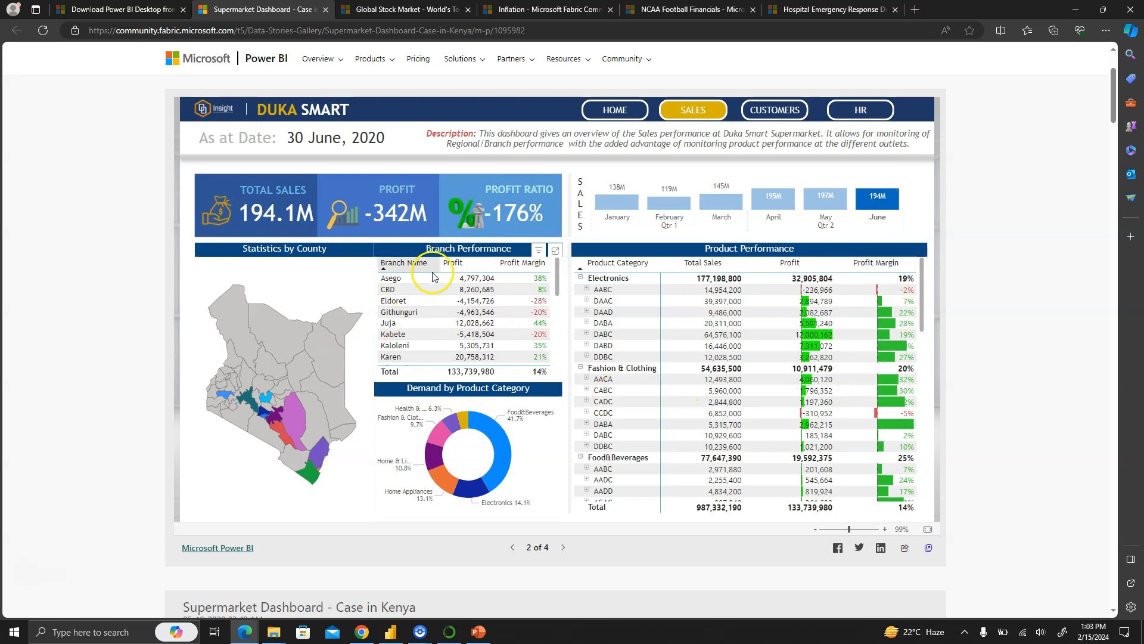
left_click(777, 202)
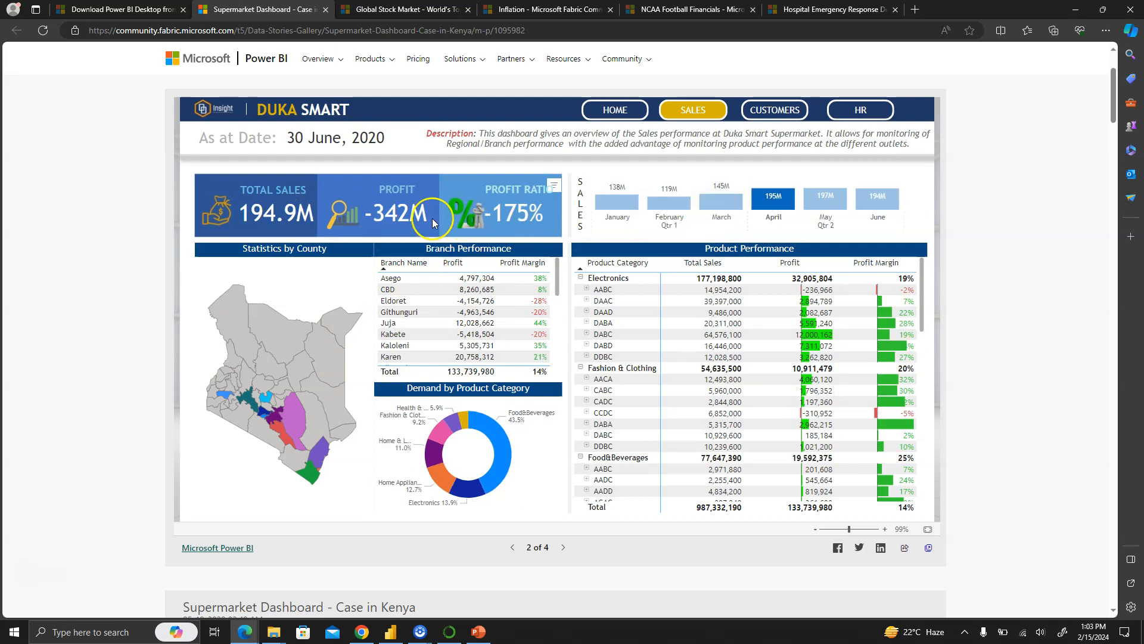
Filter the sales report by the Food&Beverages and Home & Living categories in the product category demand chart
left_click(503, 453)
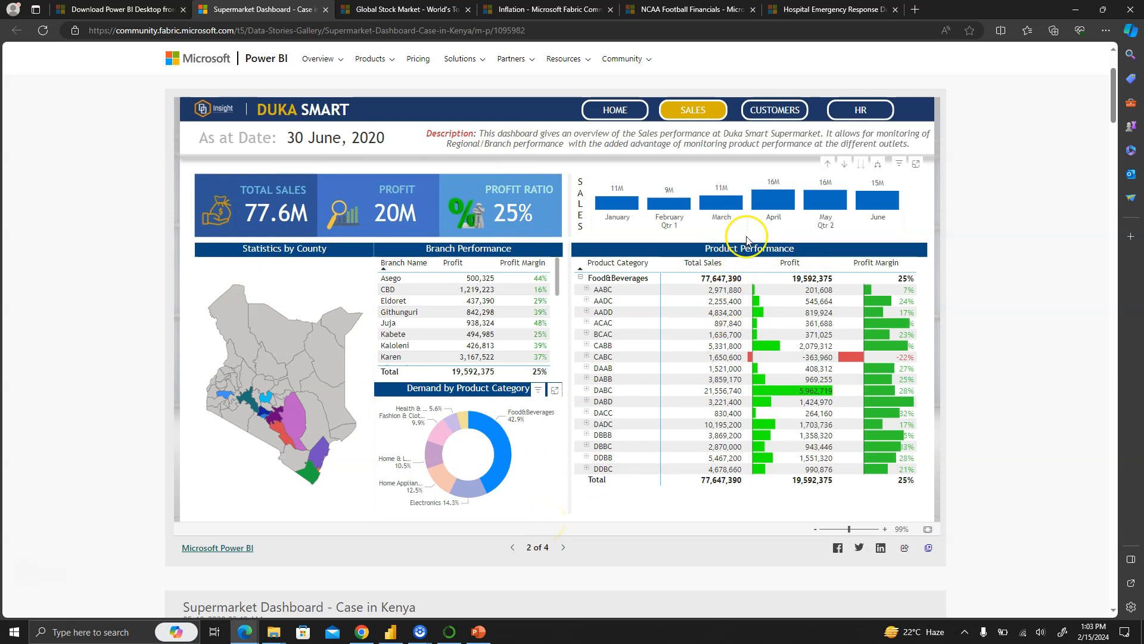
left_click(426, 453)
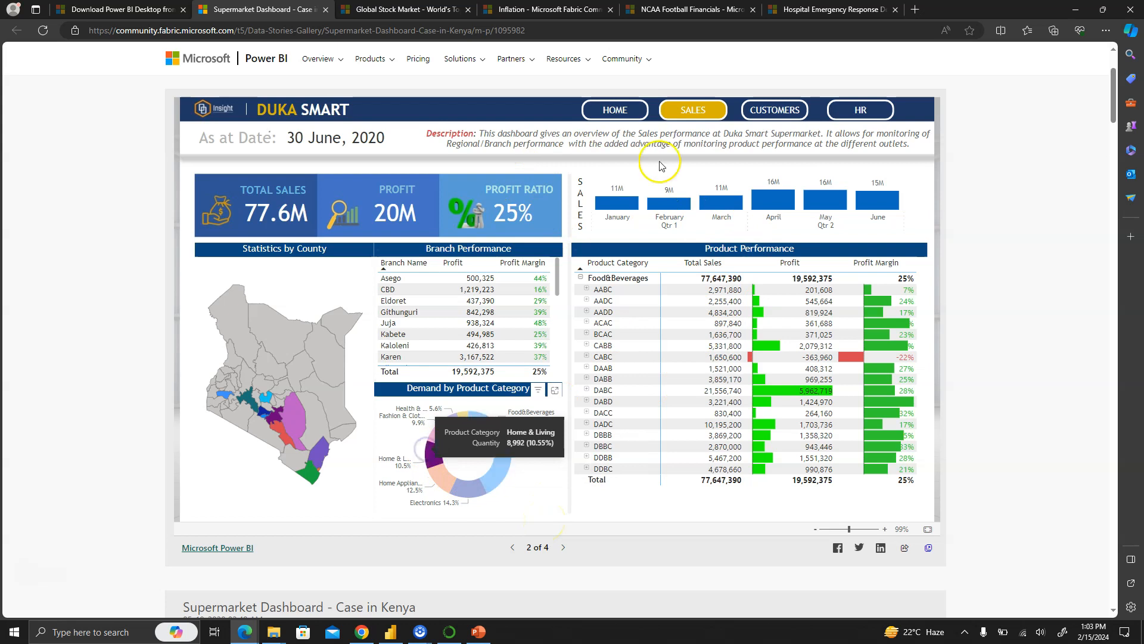
Open the customers report and examine its Mode of Payment and Nationality and Gender charts
left_click(788, 111)
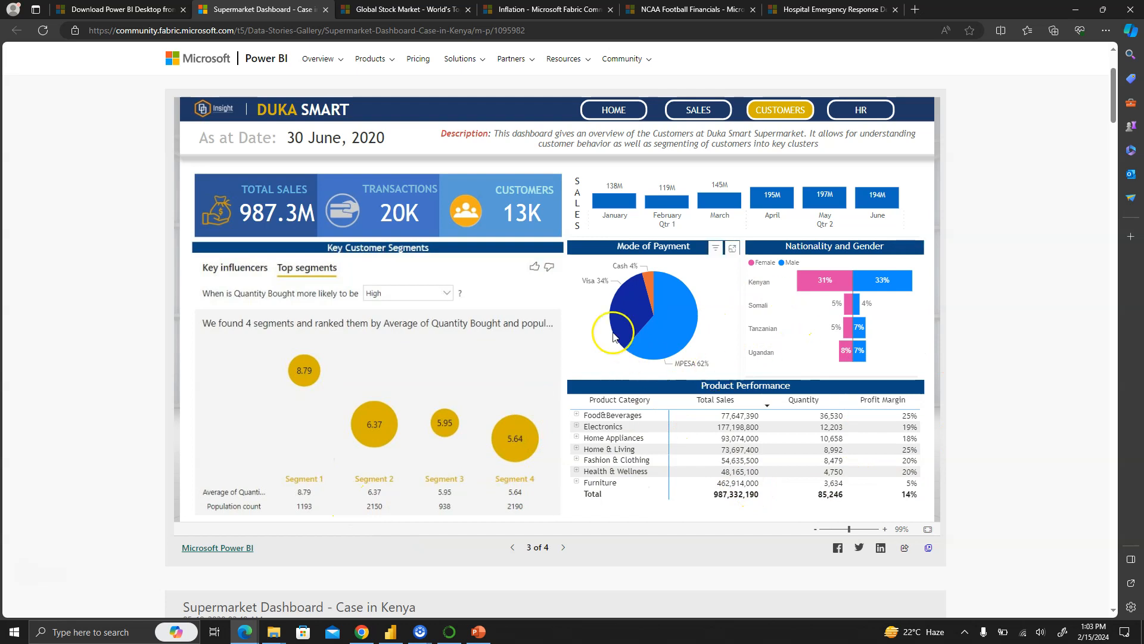
mouse_move(712, 356)
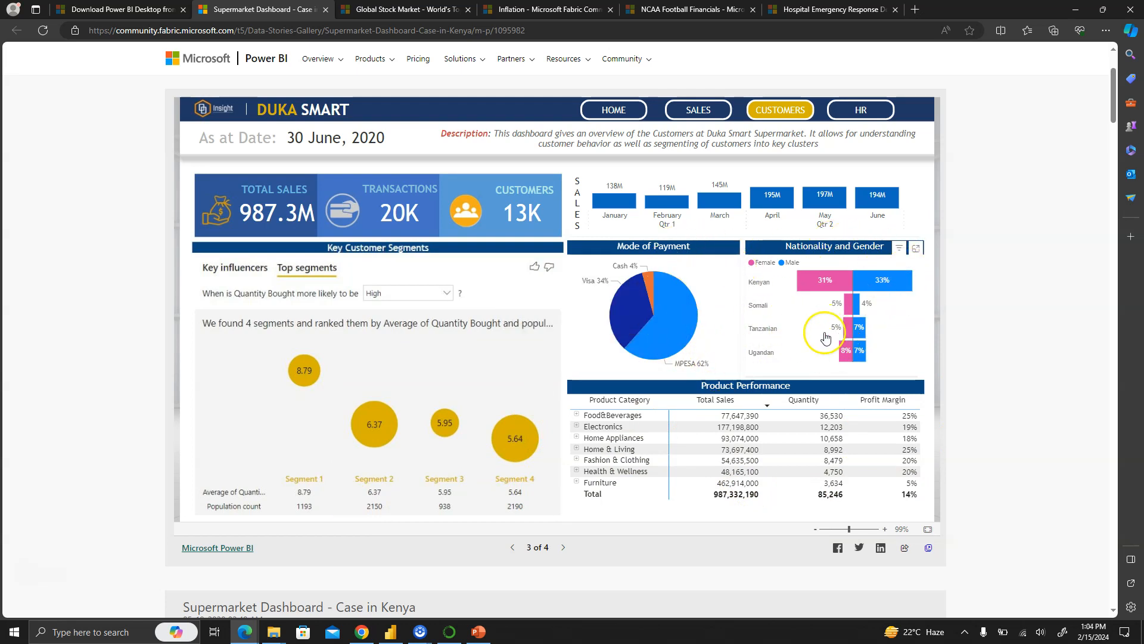
mouse_move(861, 337)
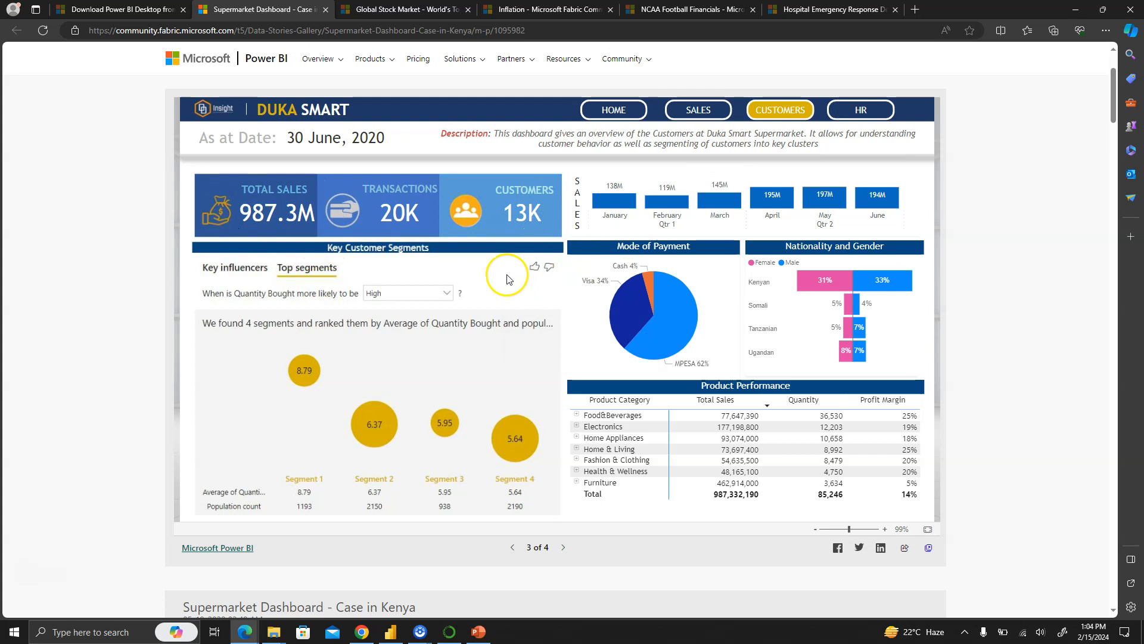
Switch to the Global Stock Market dashboard and look through both of its pages, returning to the first page
left_click(401, 6)
left_click(883, 208)
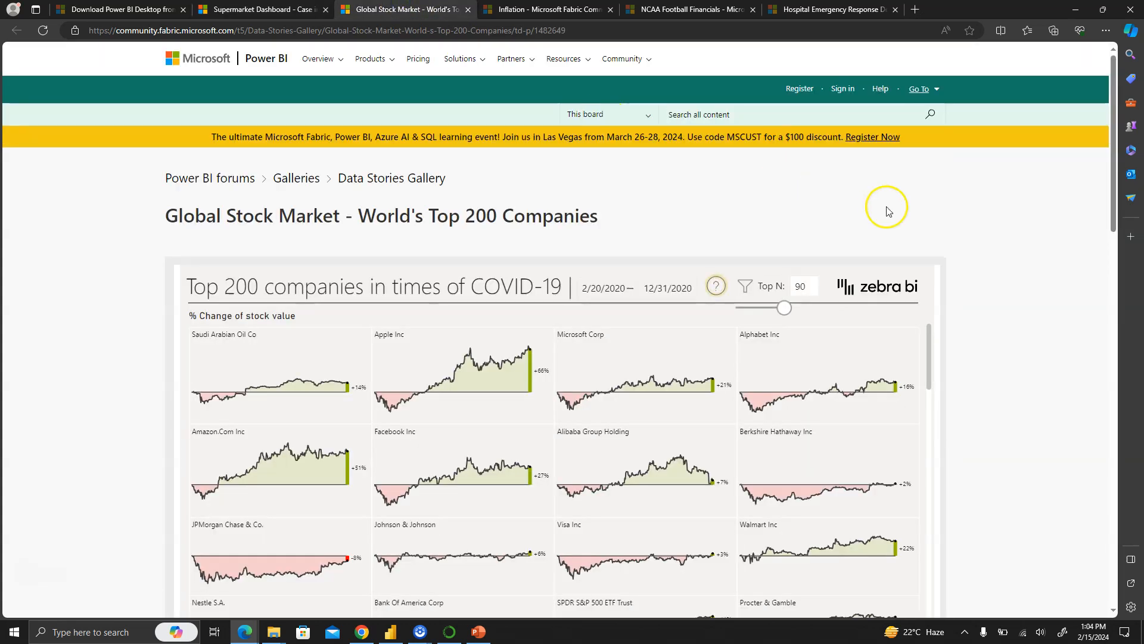
scroll(887, 211, "down", 3)
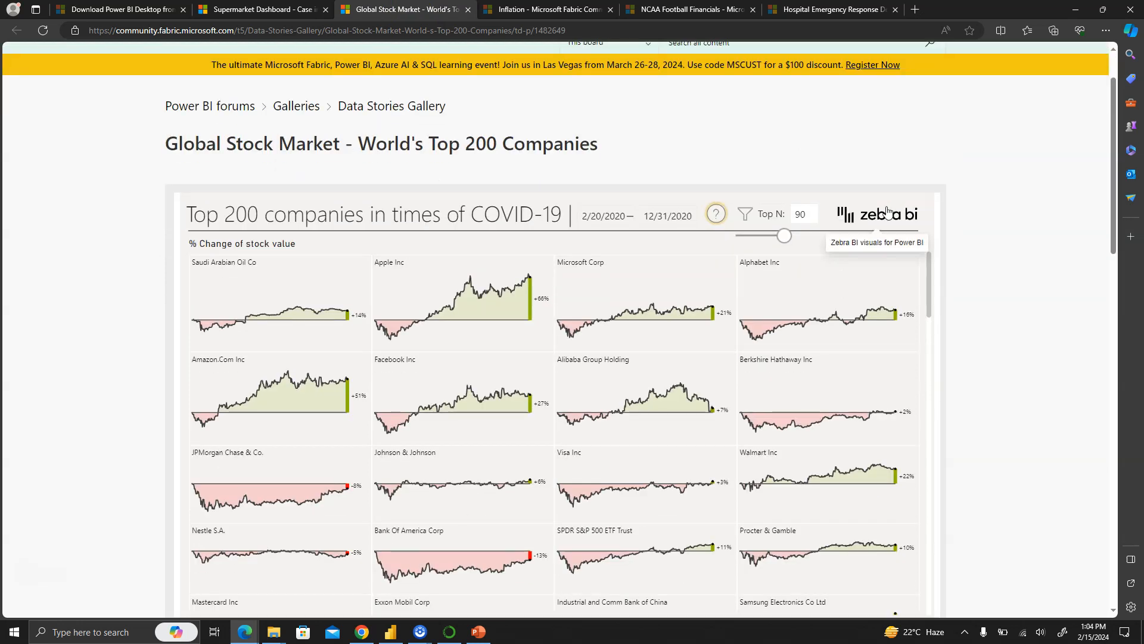
scroll(887, 211, "up", 2)
mouse_move(1112, 235)
left_mouse_down()
mouse_move(1114, 253)
mouse_move(1114, 239)
left_mouse_up()
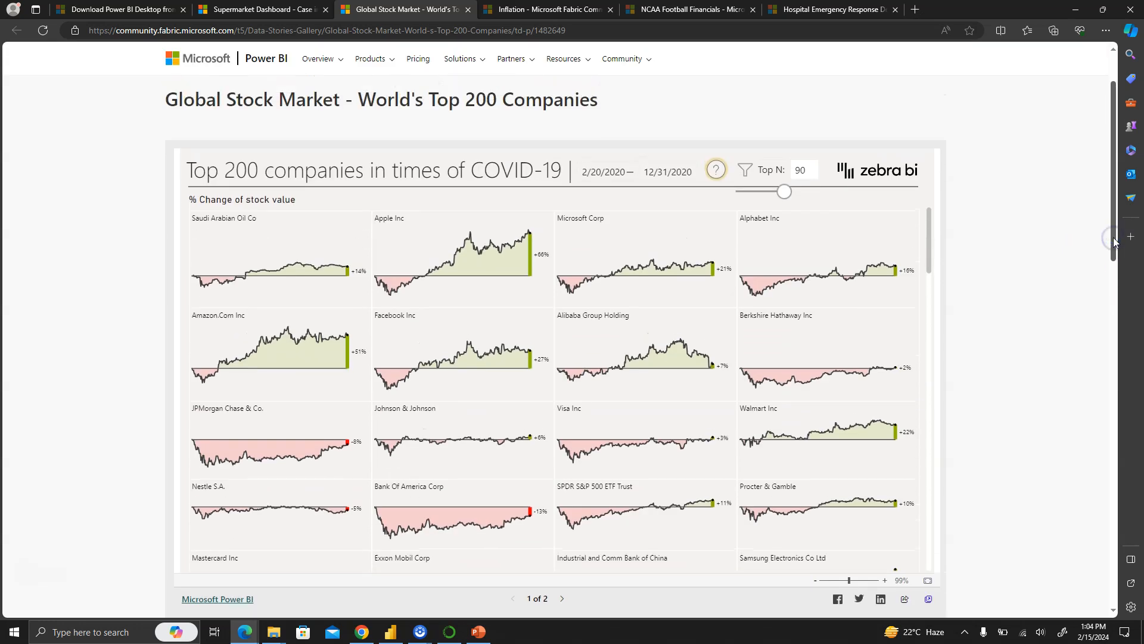
mouse_move(494, 332)
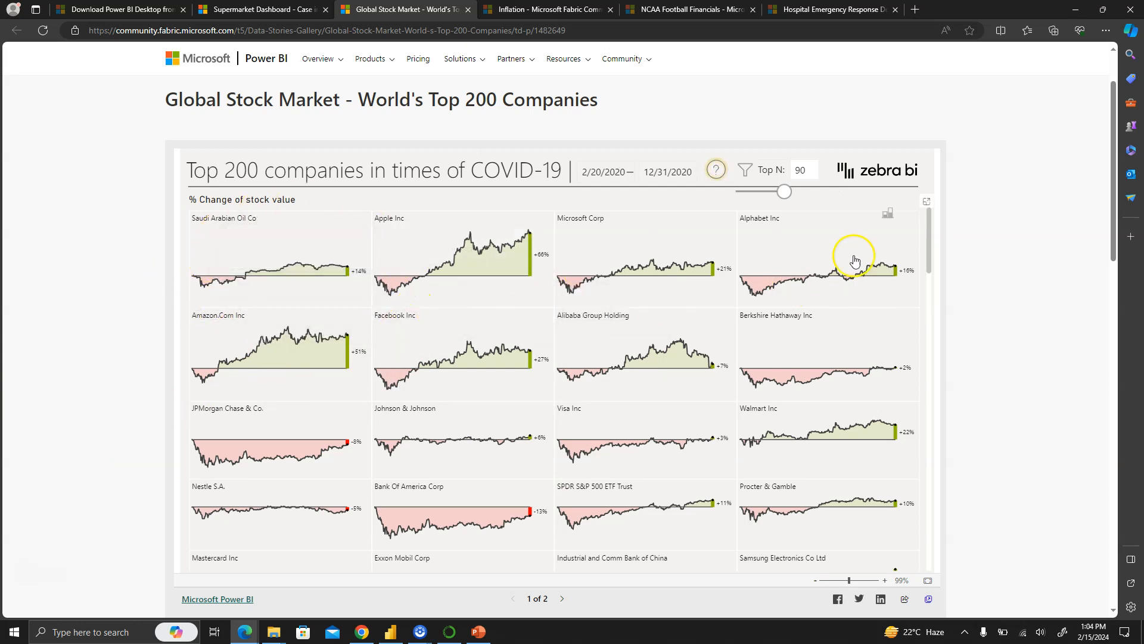
left_click_drag(1112, 258, 1112, 273)
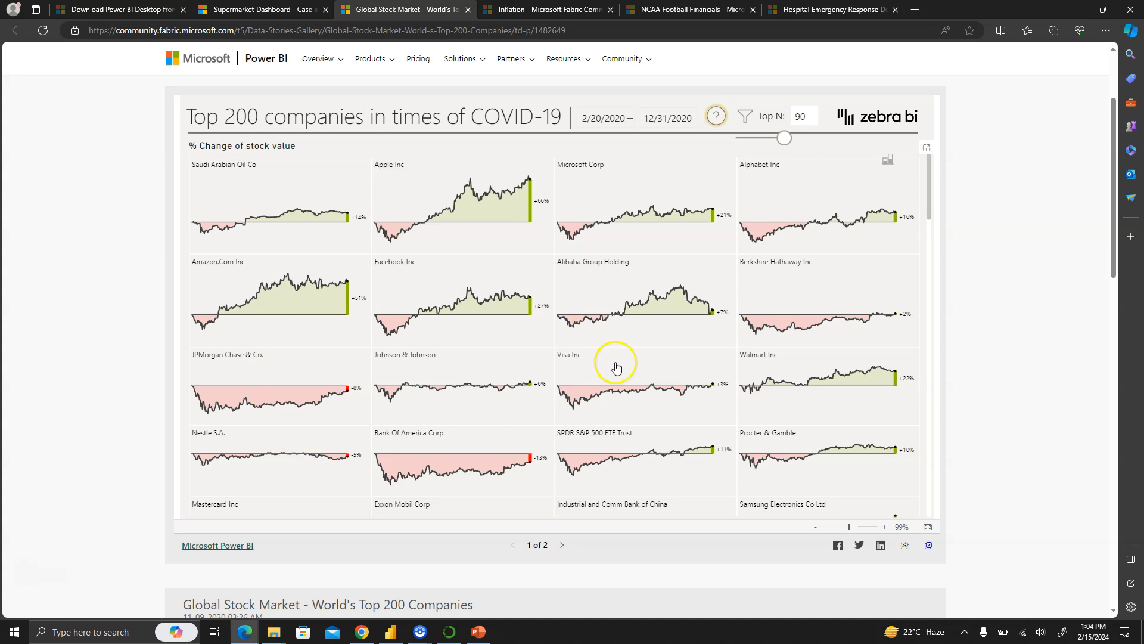
left_click(559, 549)
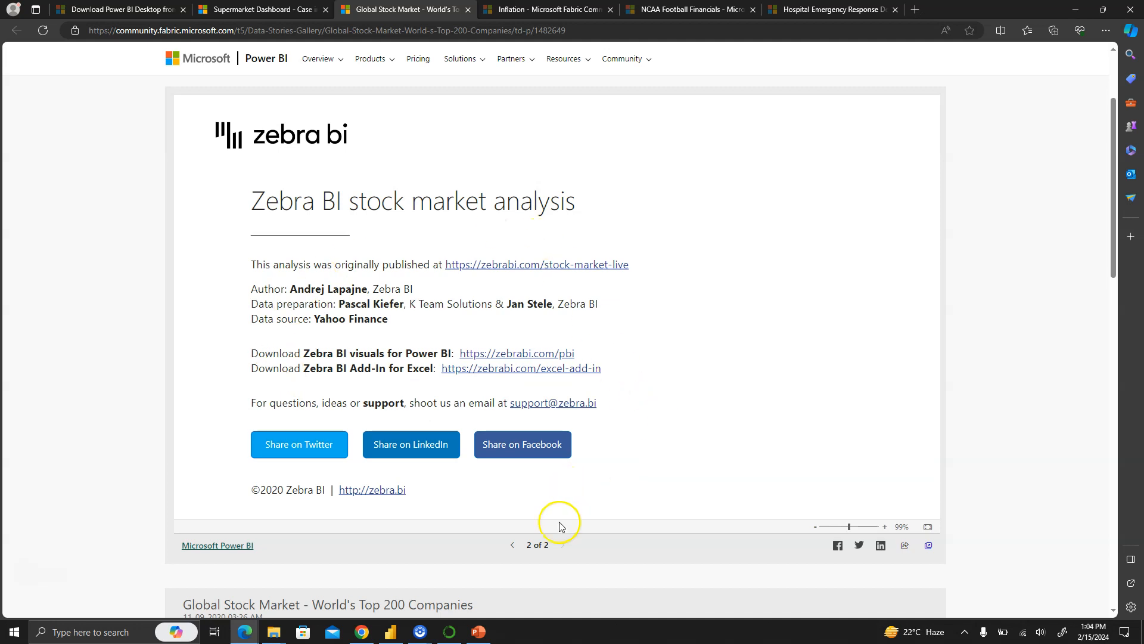
left_click(514, 549)
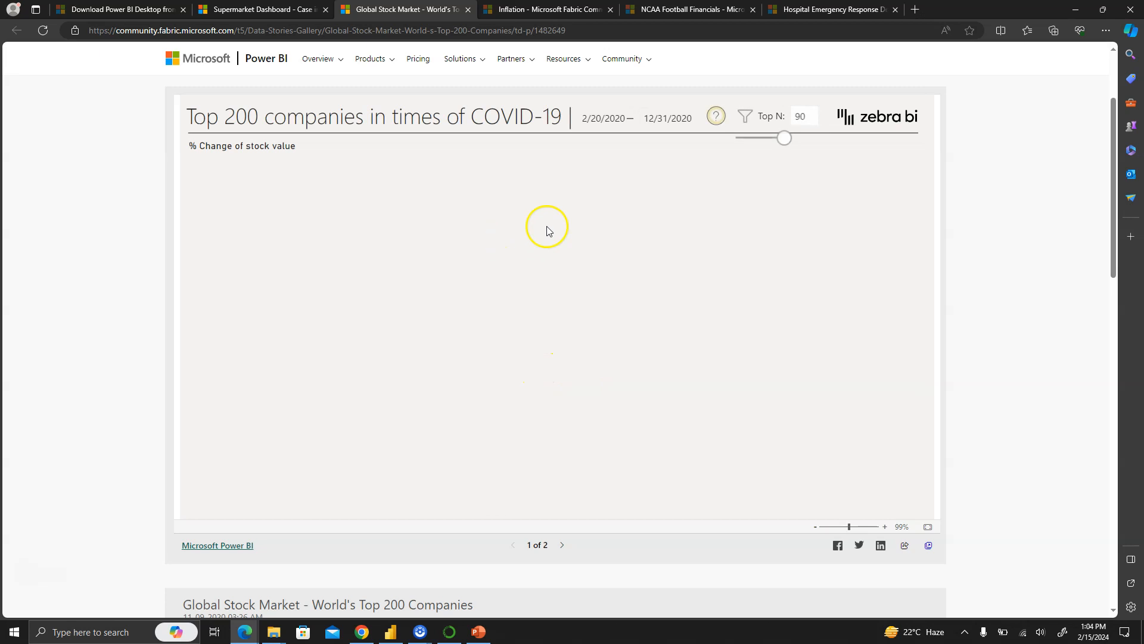
Switch to the Inflation dashboard and filter its income and GDP figures by Pakistan in the country table
key("ctrl+Tab")
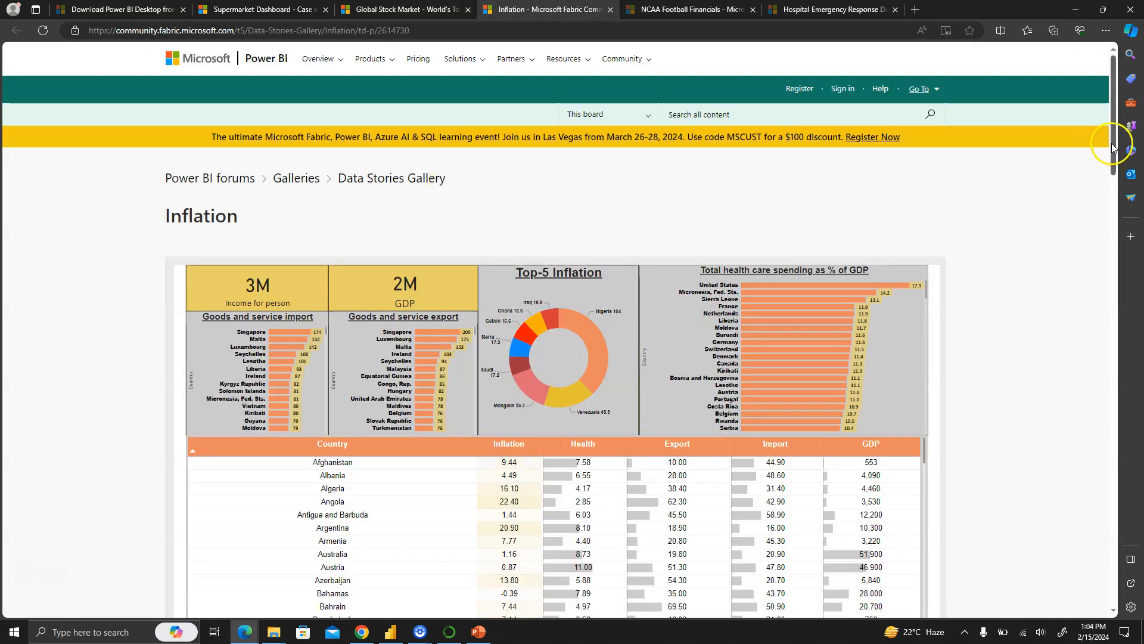
left_click_drag(1113, 146, 1113, 167)
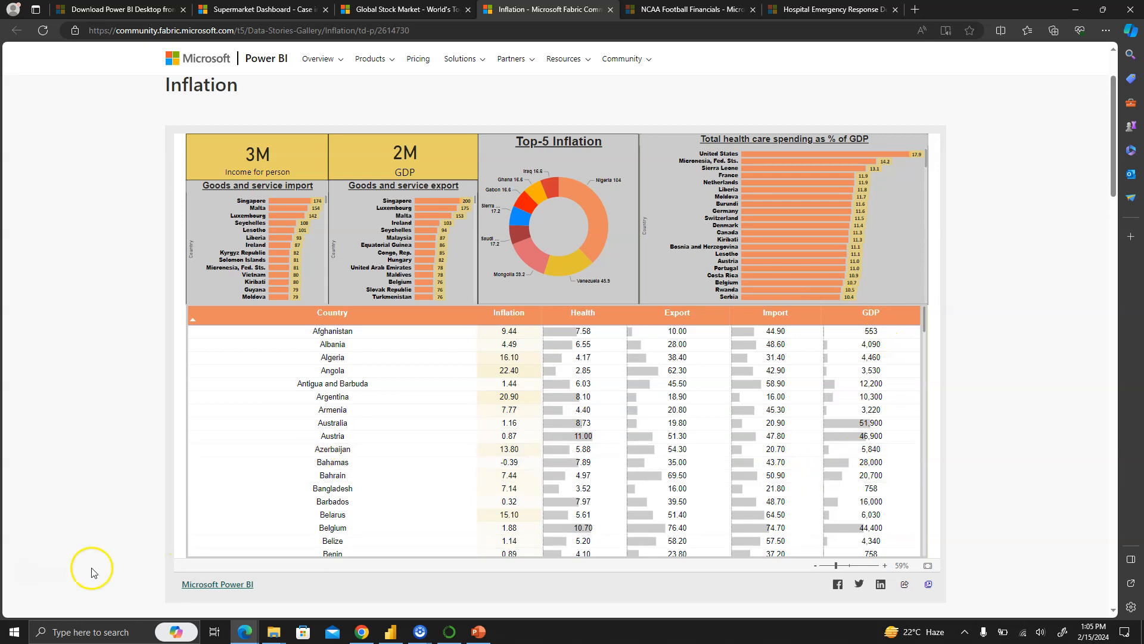
scroll(371, 436, "down", 20)
left_click(371, 437)
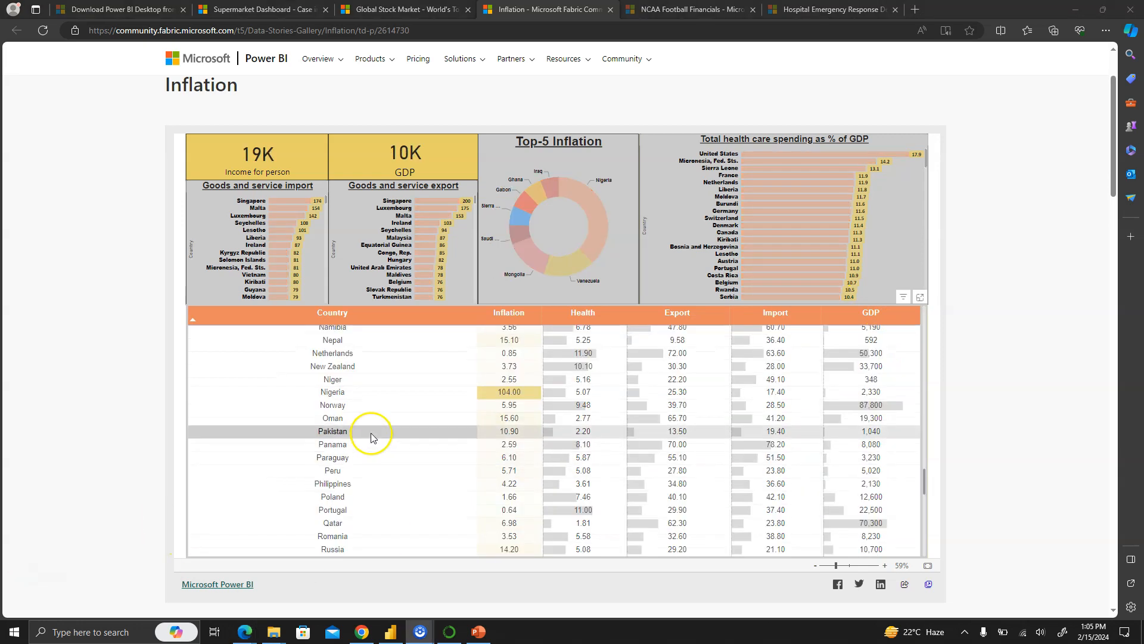
left_click(371, 437)
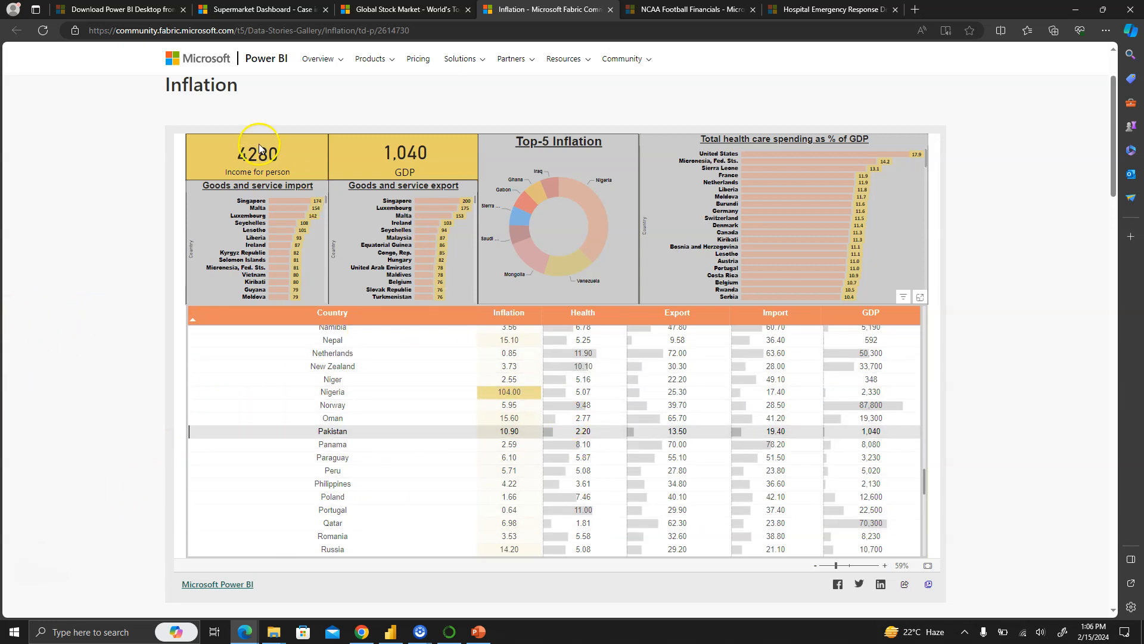
Switch to the NCAA Football Financials dashboard, examine the Conference View's revenue and expense charts, and open the School View page
key("ctrl+Tab")
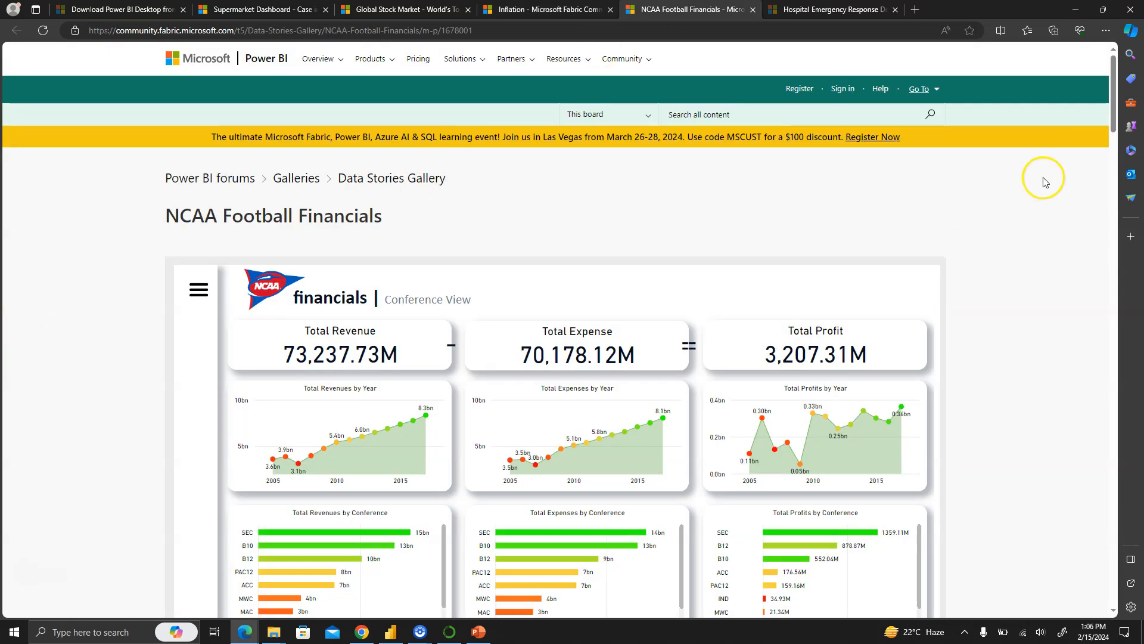
scroll(1114, 128, "down", 1)
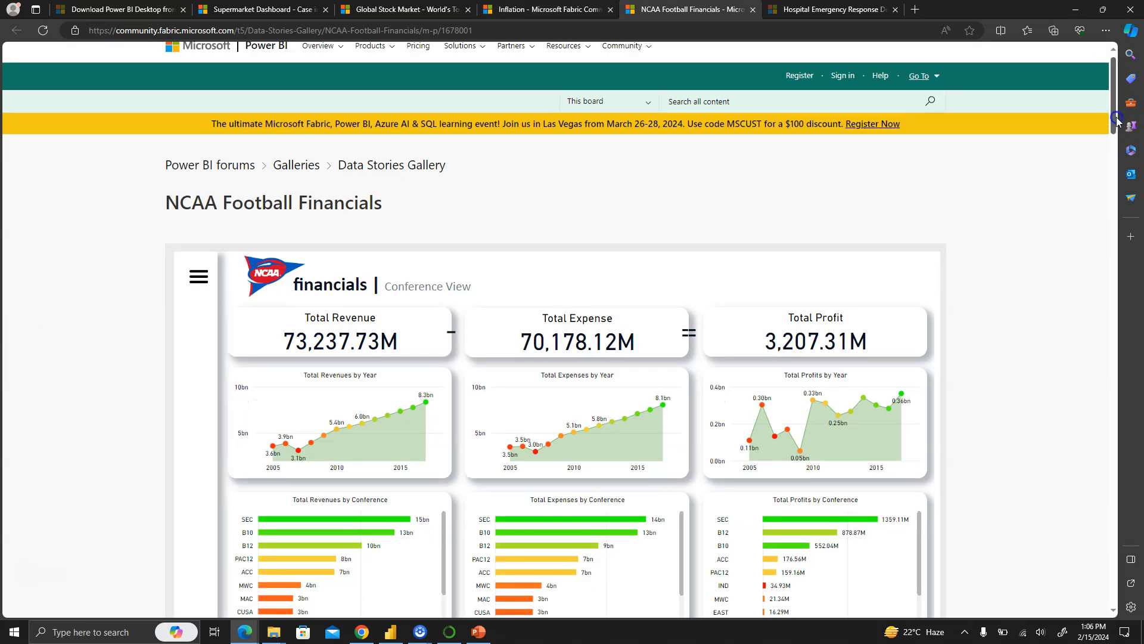
scroll(1114, 127, "down", 1)
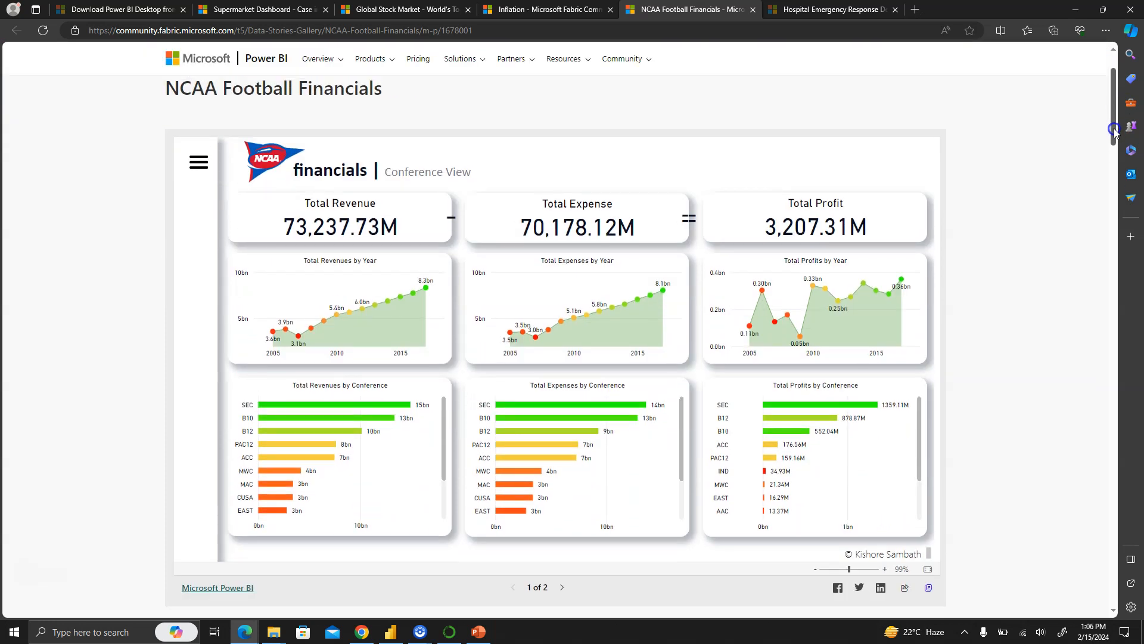
left_click_drag(1114, 130, 1115, 136)
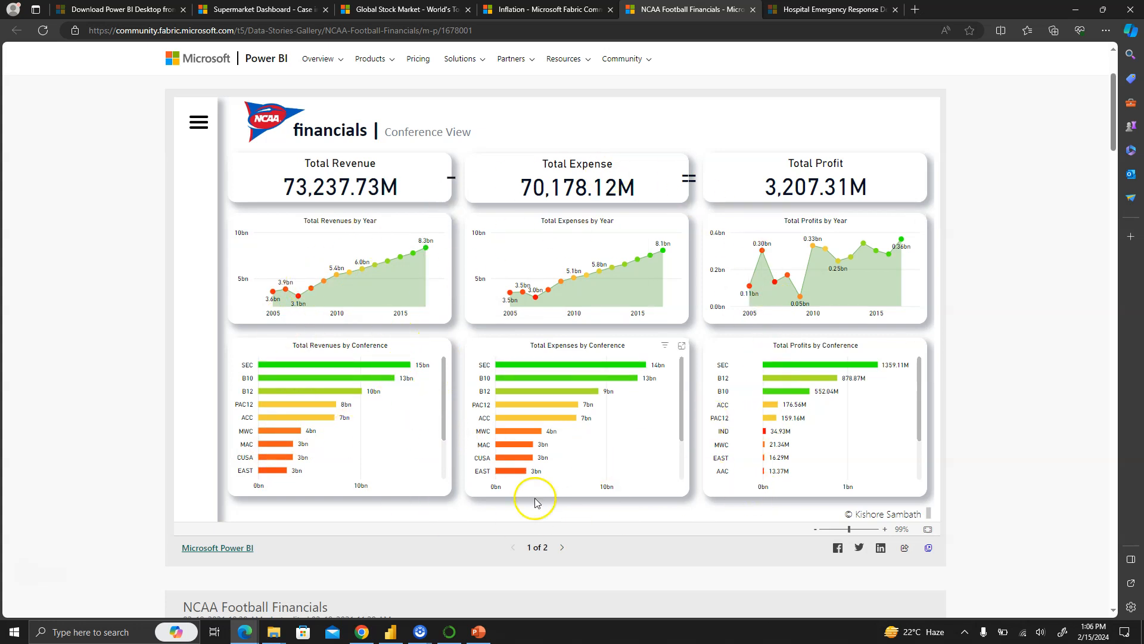
mouse_move(422, 292)
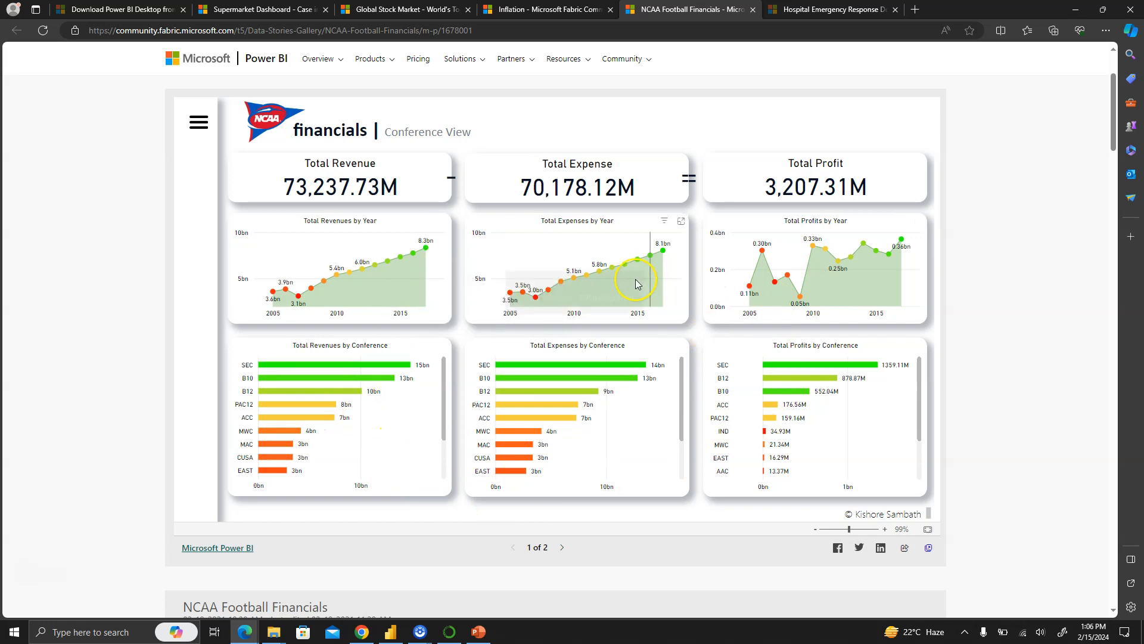
mouse_move(570, 371)
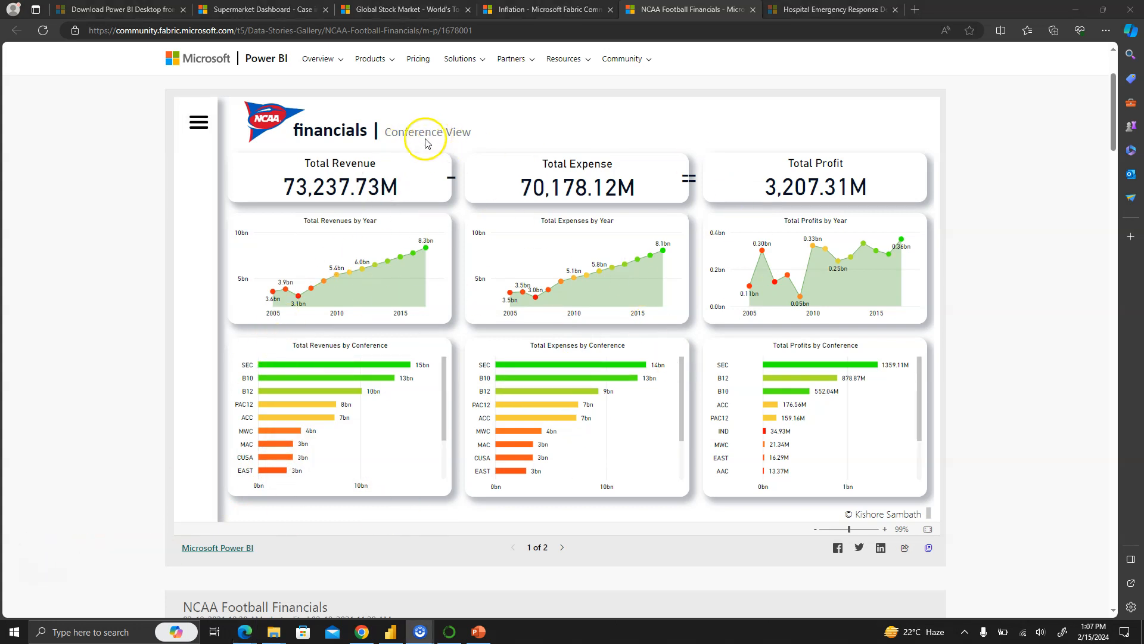
left_click(561, 549)
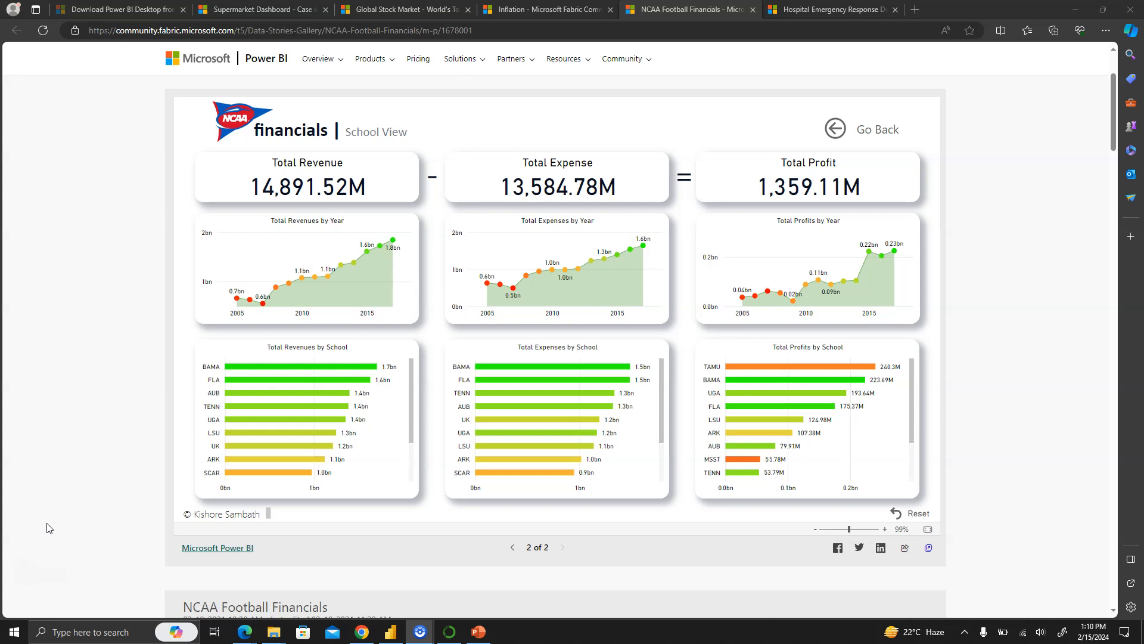
Switch to the Power BI Desktop download page and show its full web address
left_click(113, 9)
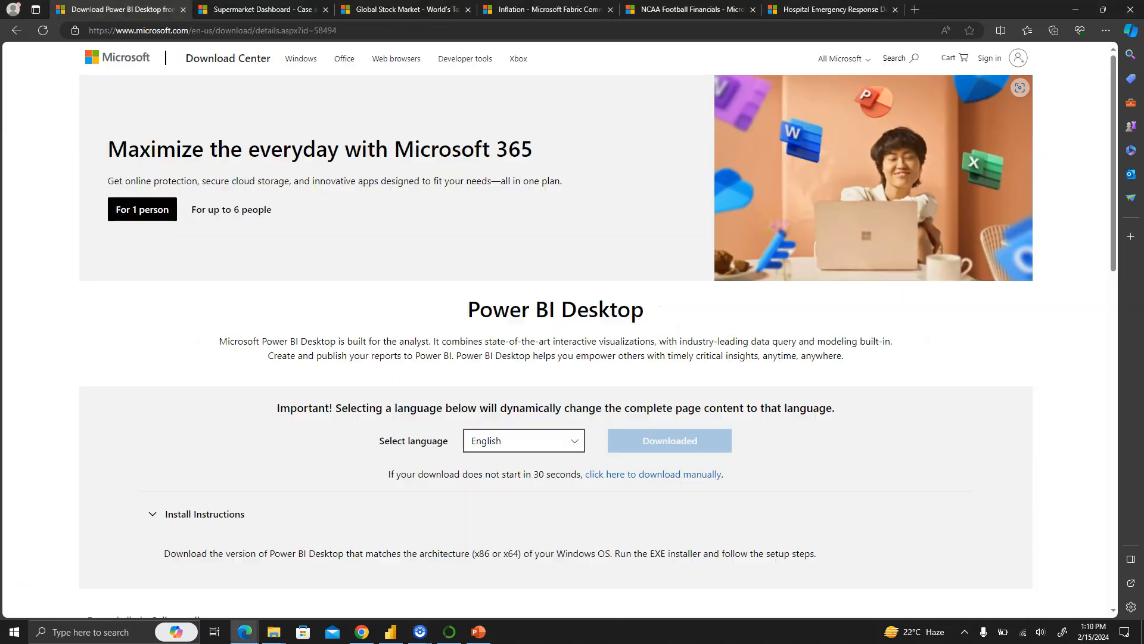
left_click(364, 35)
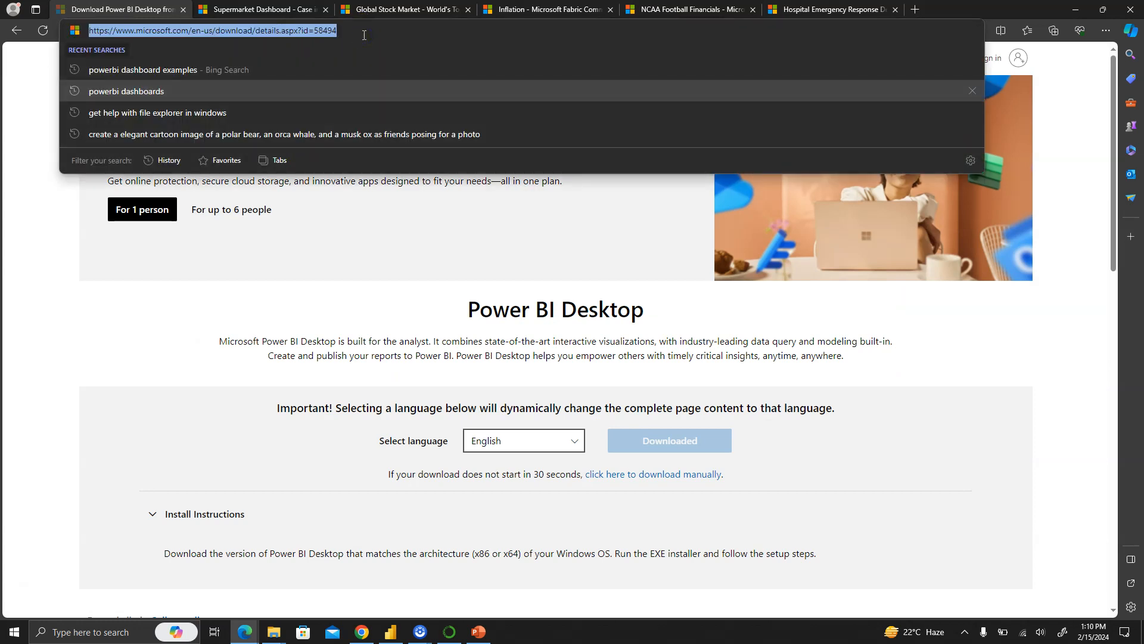
left_click(8, 271)
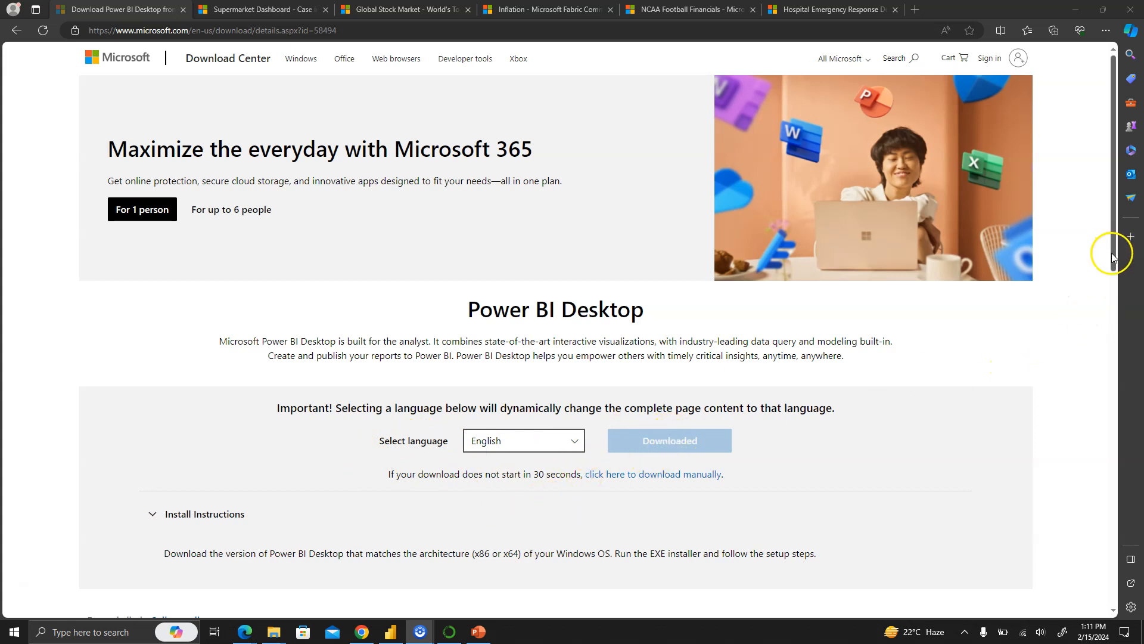
Look through the Power BI Desktop download details and expand the Install Instructions near the end of the page
scroll(592, 324, "down", 4)
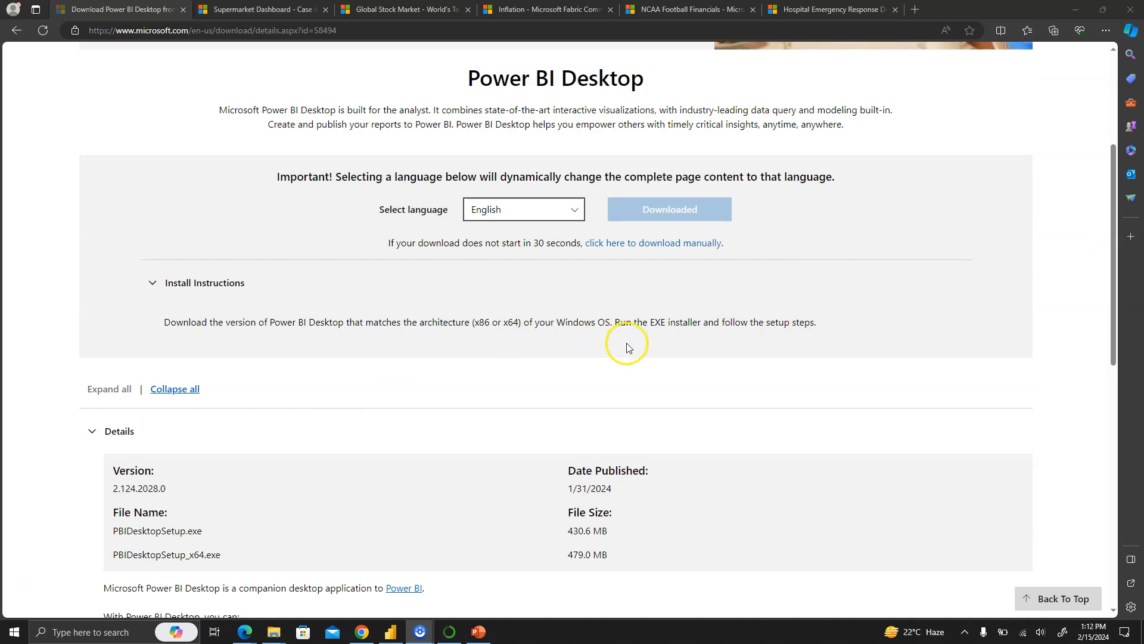
left_click_drag(1113, 302, 1108, 560)
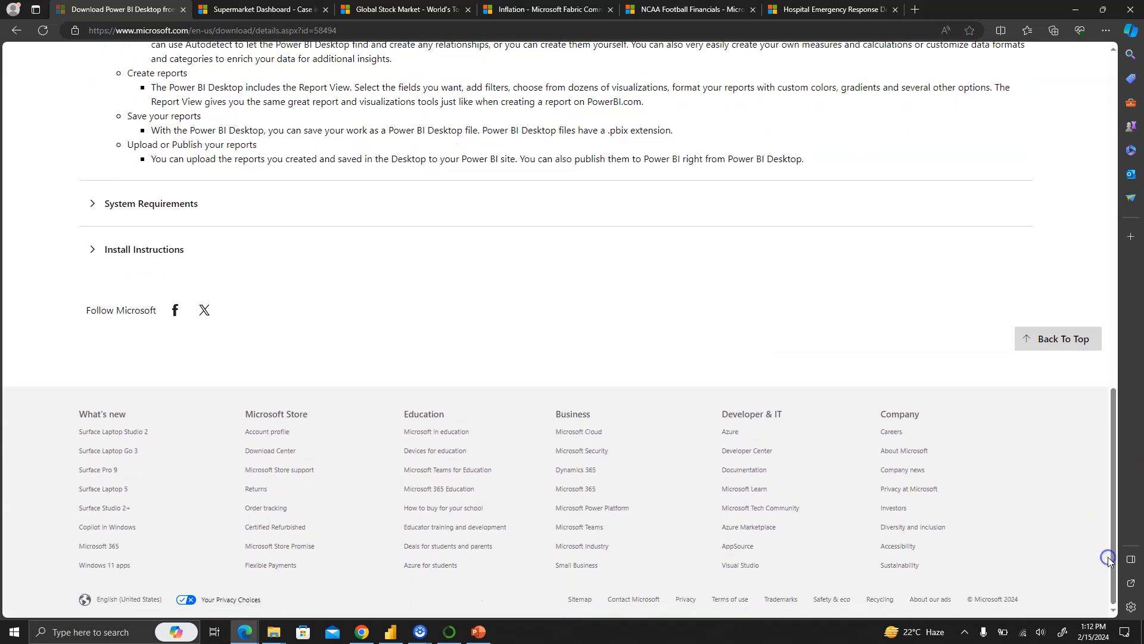
left_click(102, 256)
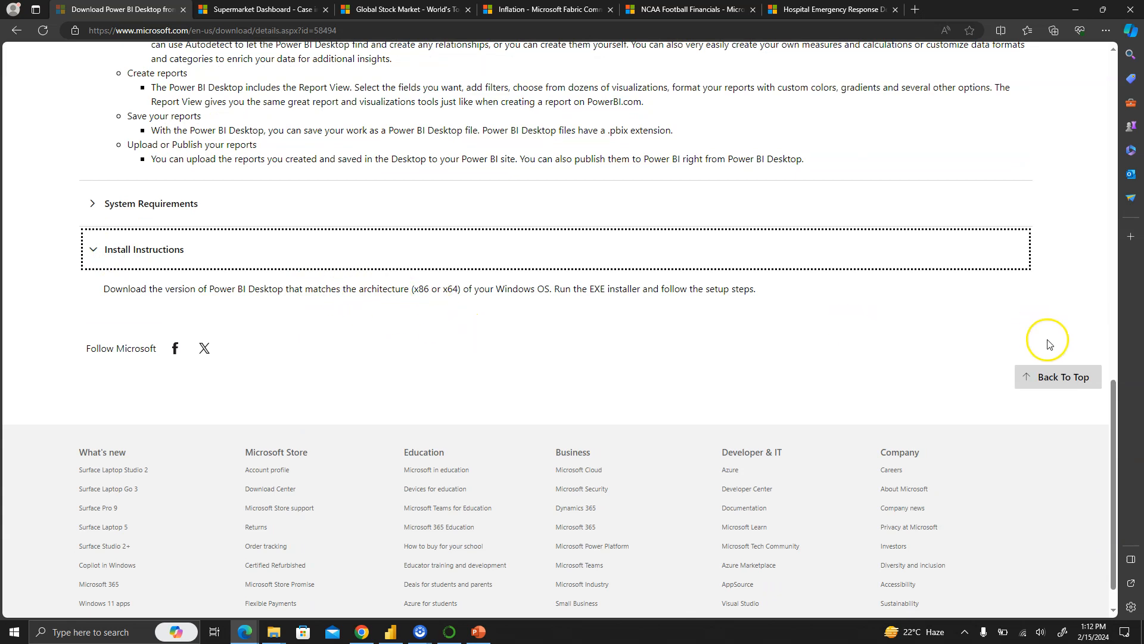
left_click_drag(1112, 423, 1094, 183)
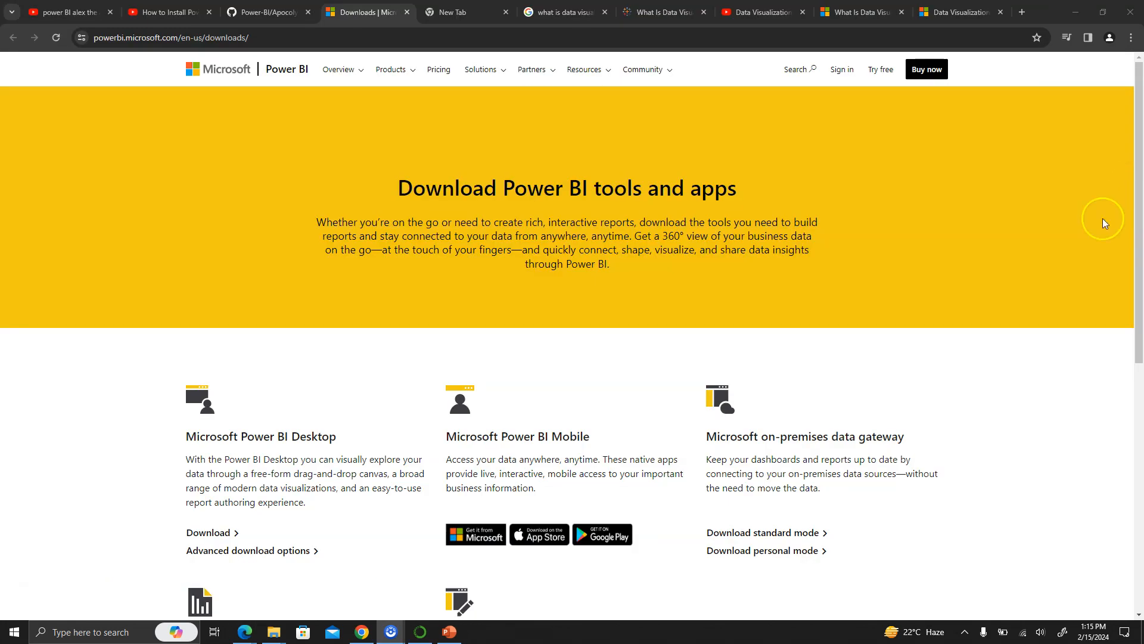
Launch Power BI Desktop and dismiss its welcome screen and the email-consent window to reach the blank report
left_click(105, 632)
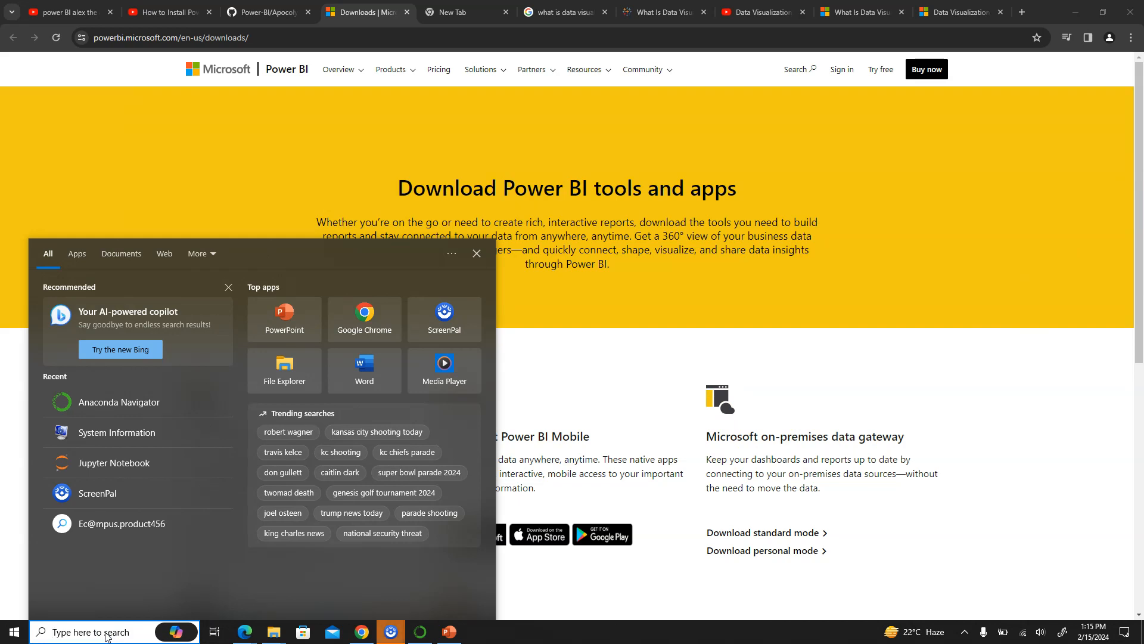
type("power")
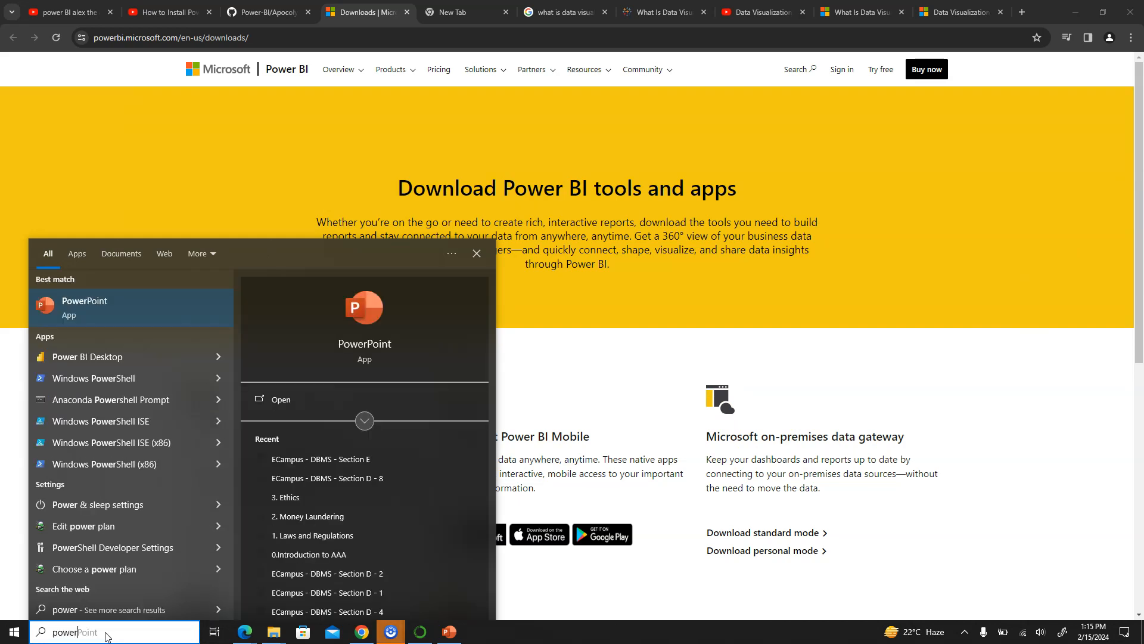
key("Down")
key("Down")
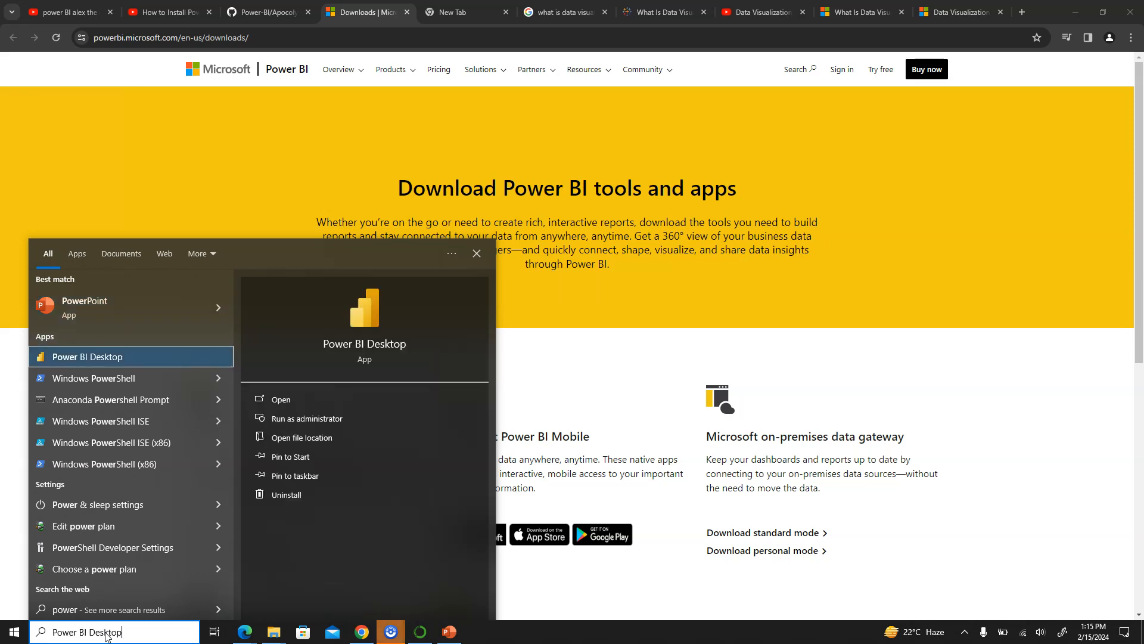
left_click(149, 355)
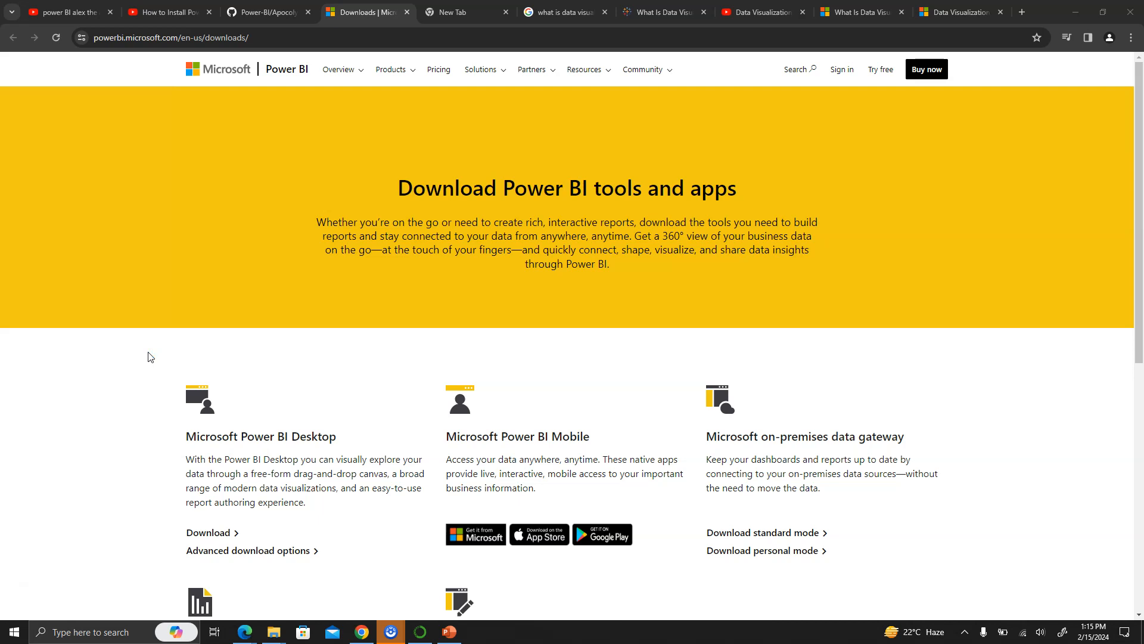
left_click(165, 361)
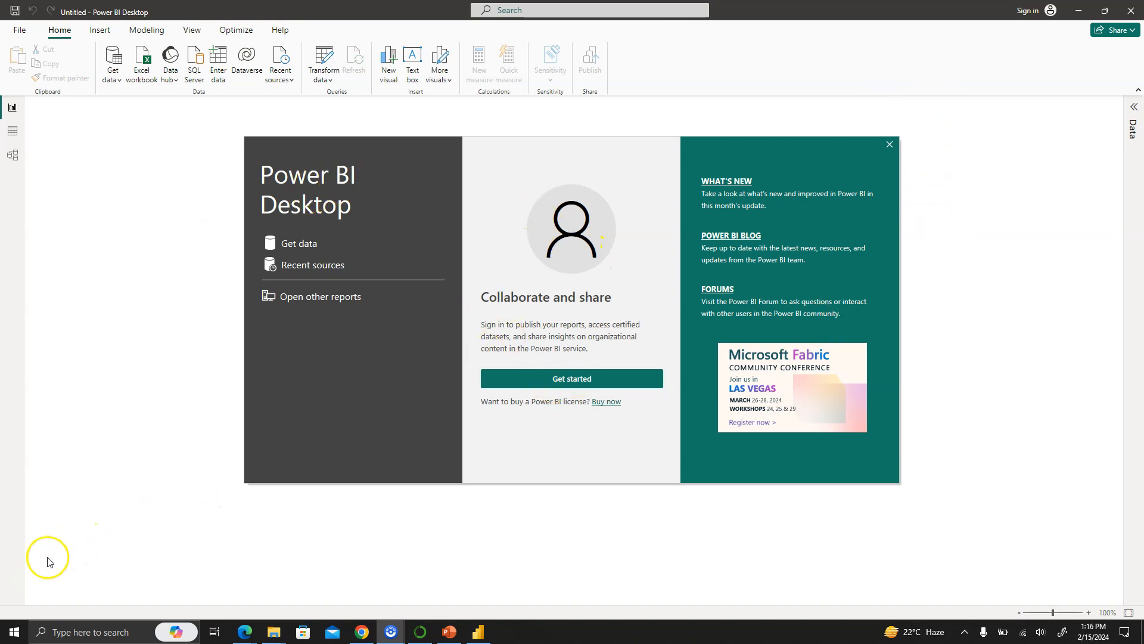
left_click(889, 148)
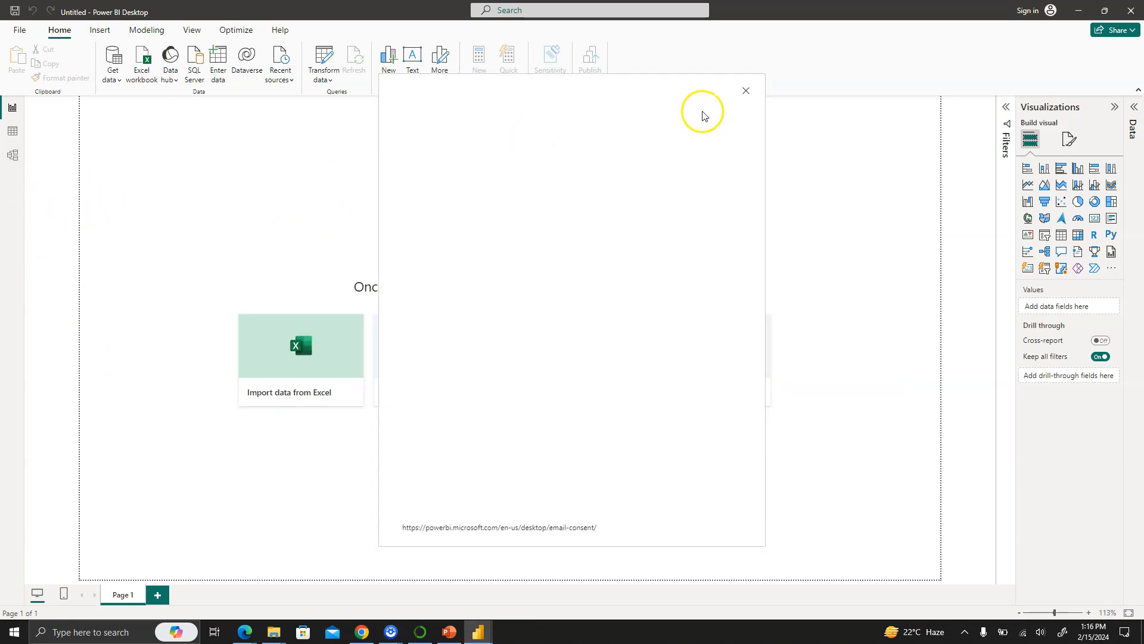
left_click(746, 94)
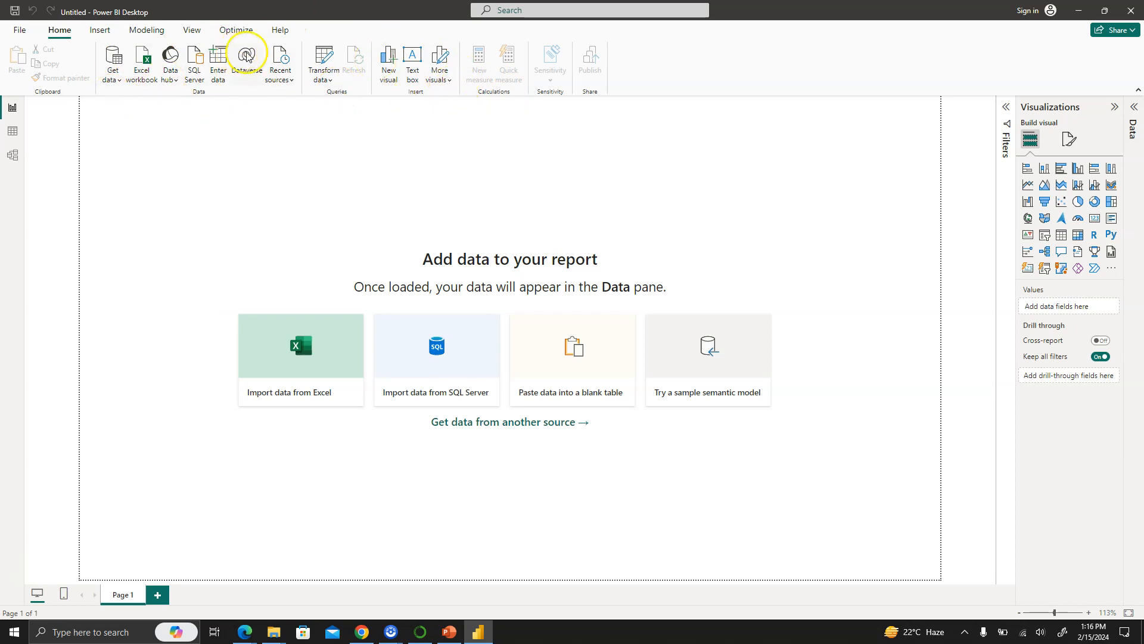
Look through the Insert, Modeling and View command sets and return to the Home commands
left_click(96, 31)
left_click(158, 33)
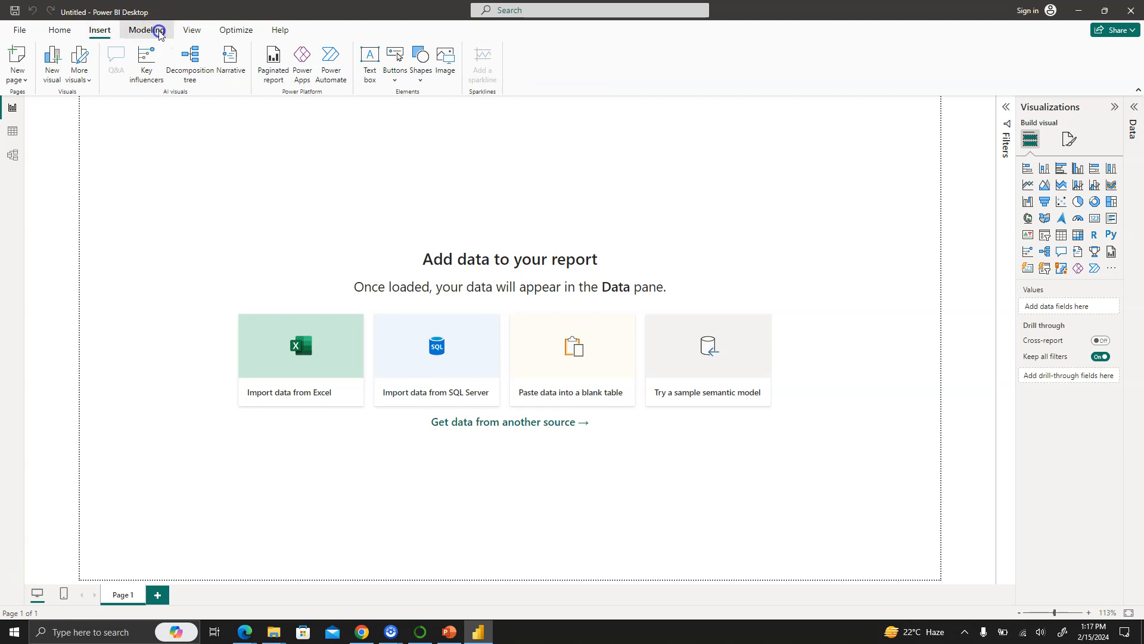
left_click(198, 34)
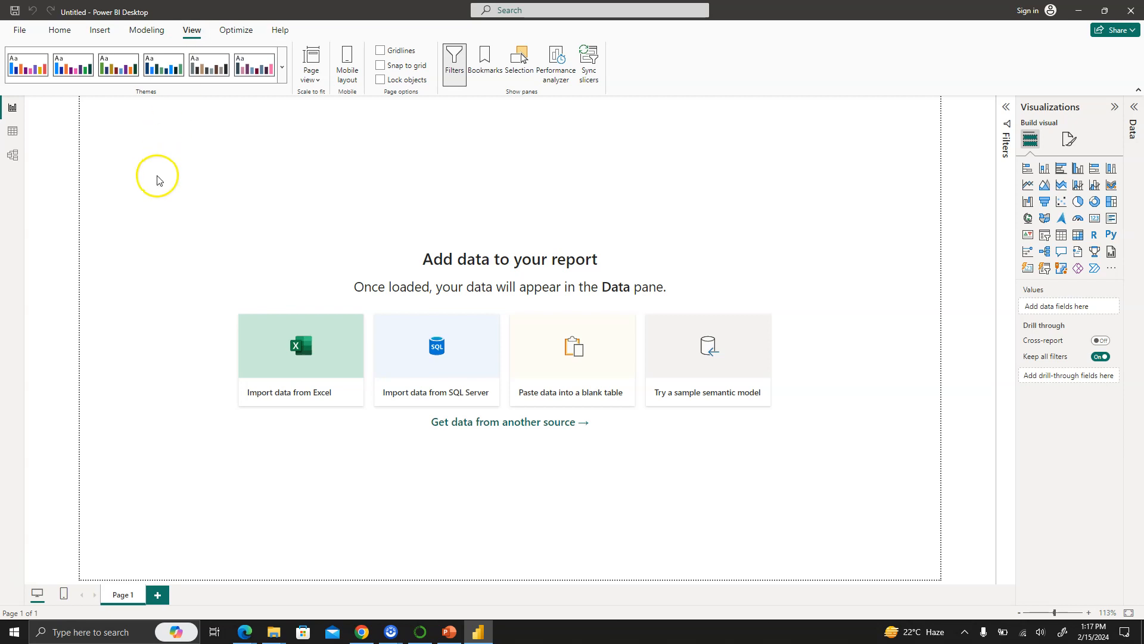
left_click(58, 35)
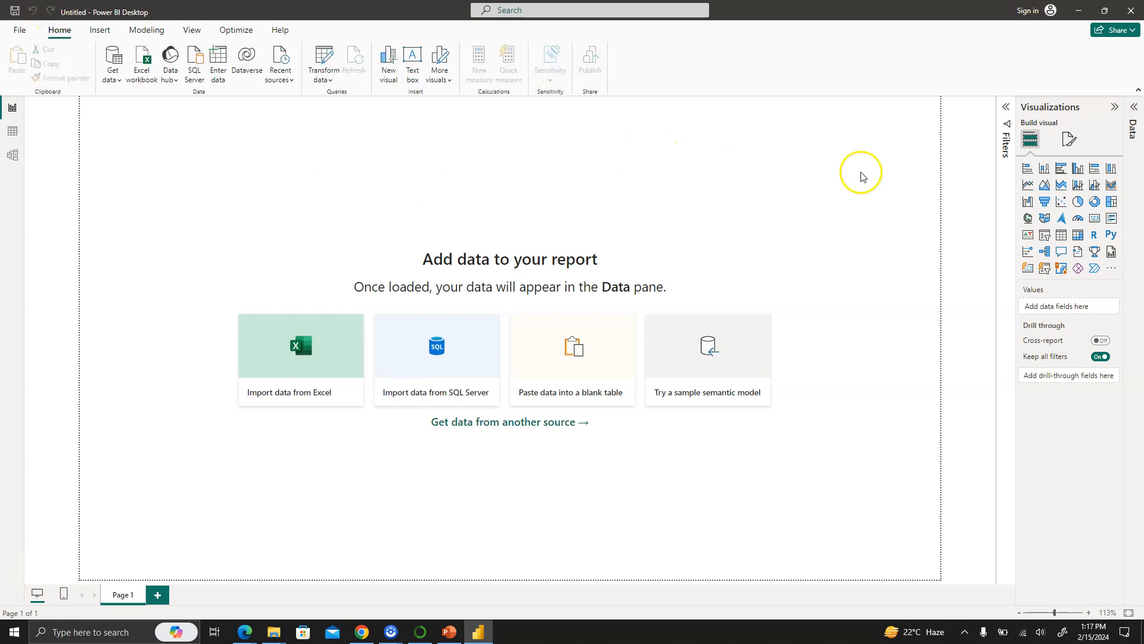
Expand the Filters pane beside the report canvas and widen the Visualizations pane
left_click(1005, 149)
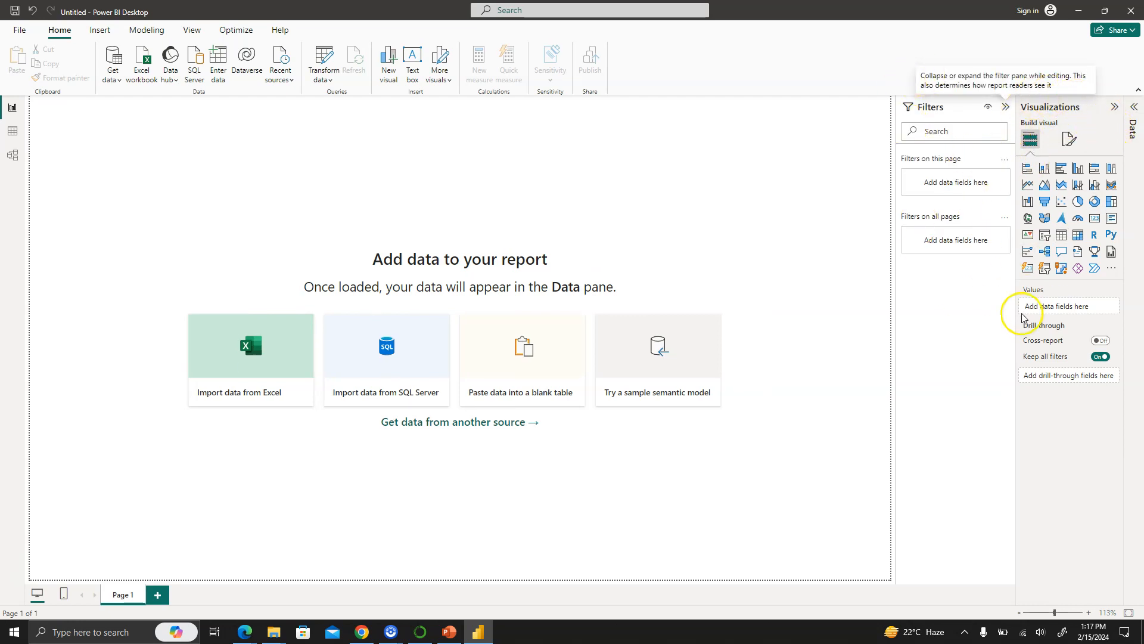
left_click_drag(1016, 322, 606, 309)
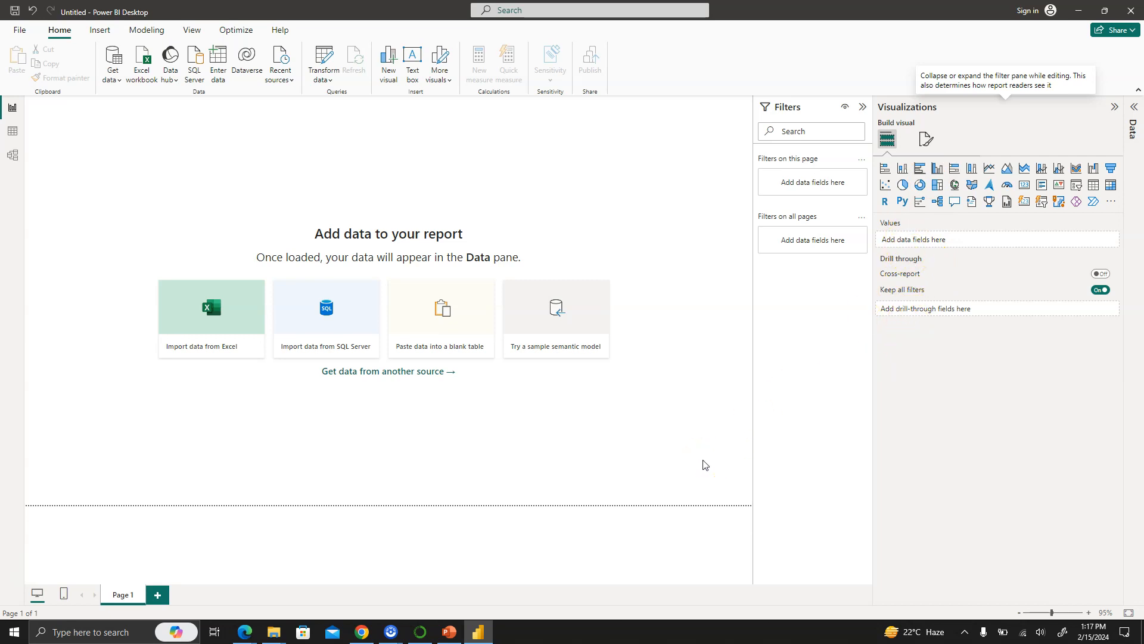
left_click(199, 432)
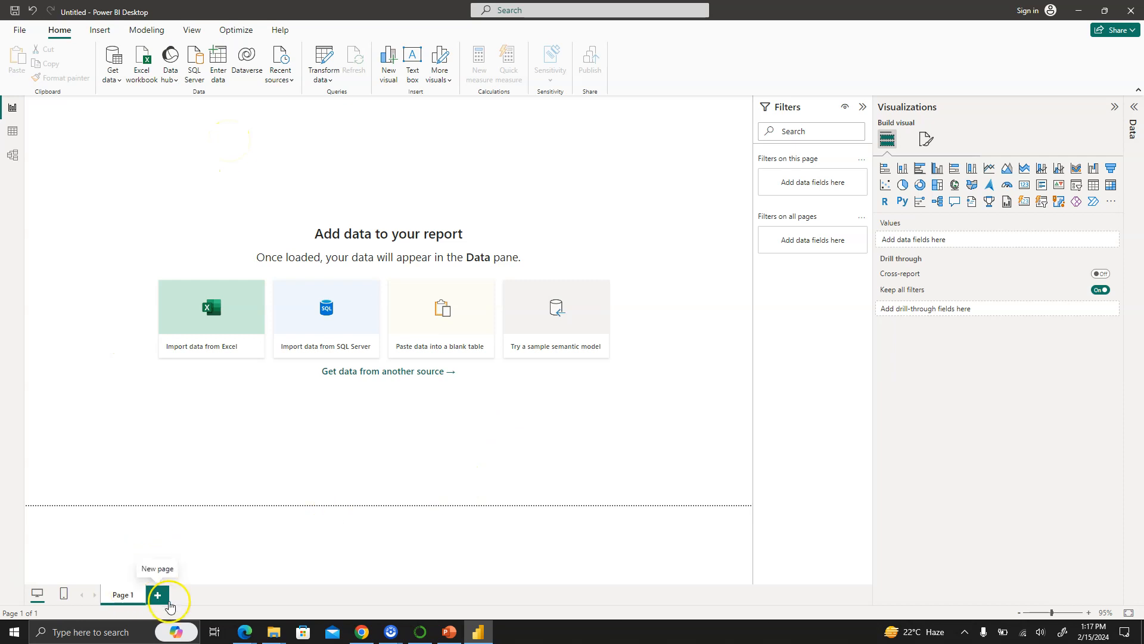
Add two new blank pages to the report after Page 1
left_click(159, 596)
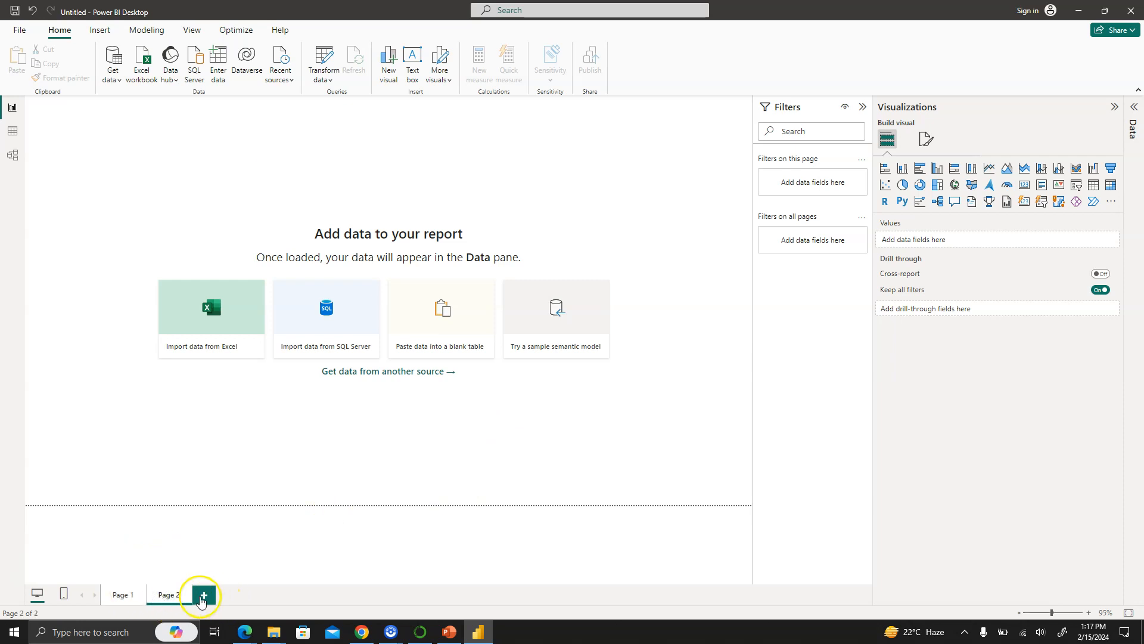
left_click(202, 595)
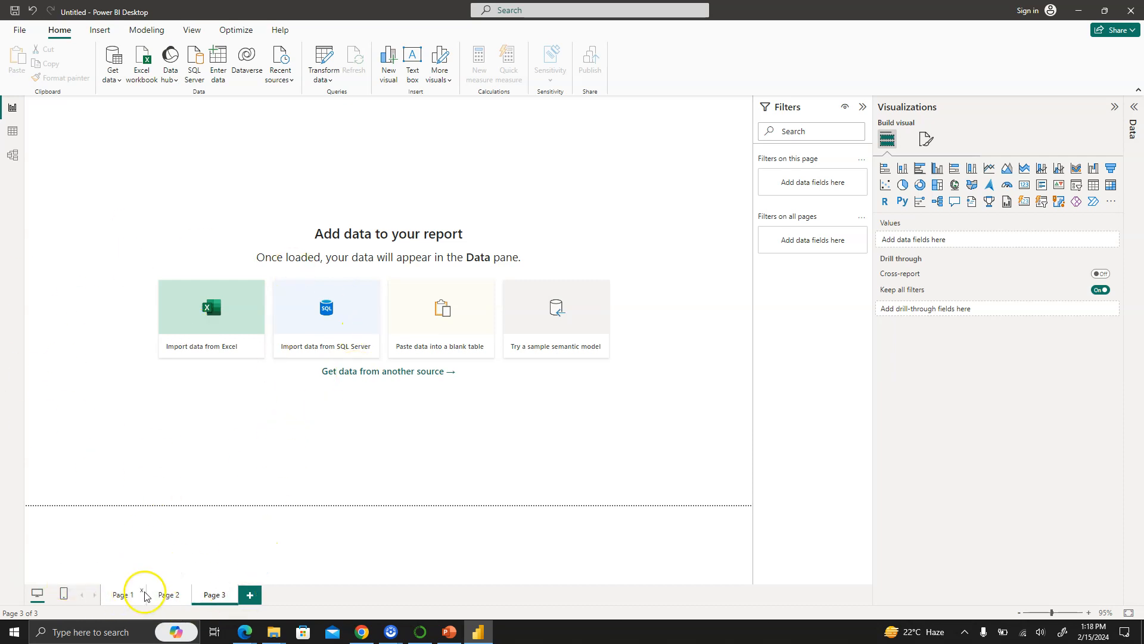
View Page 3 in the mobile layout, dismiss the interactive canvas introduction, and return to the desktop layout
left_click(39, 593)
left_click(63, 598)
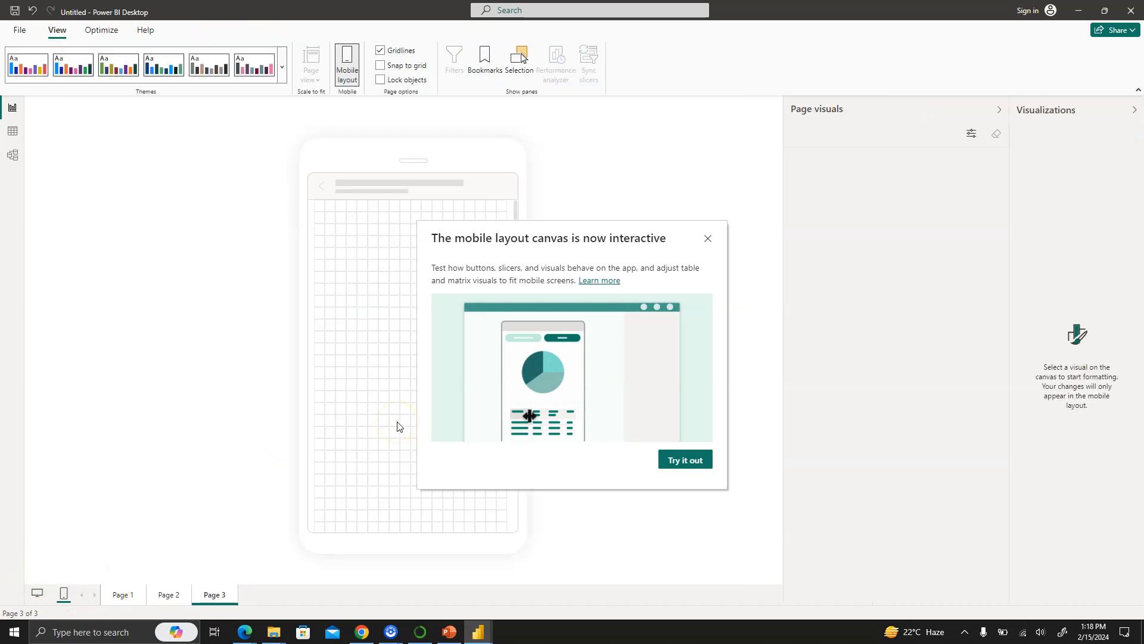
left_click(710, 240)
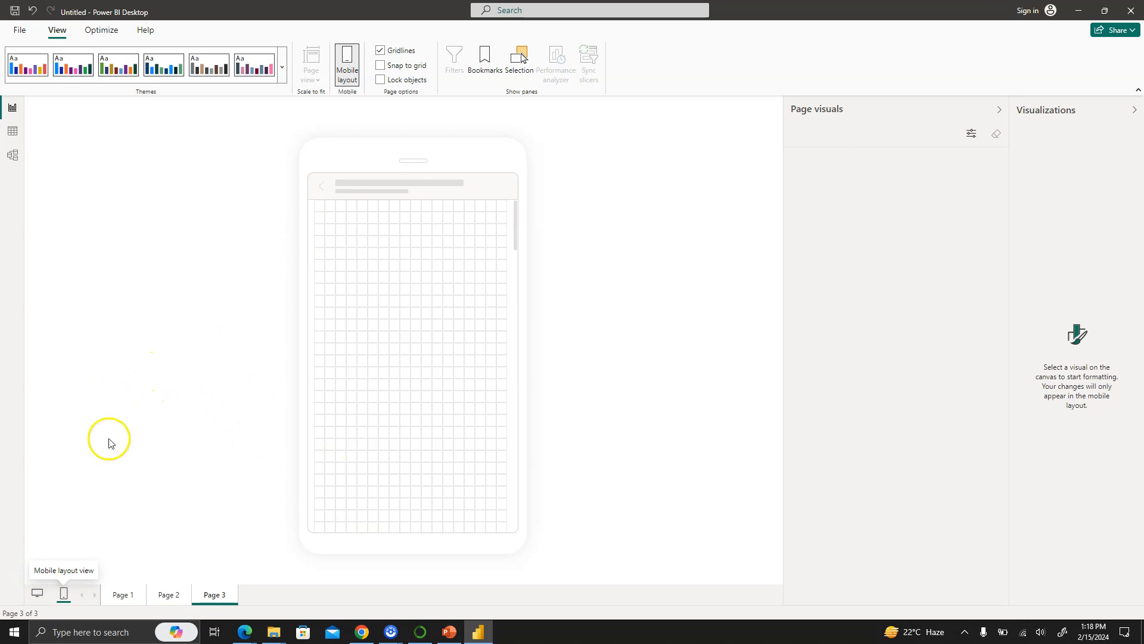
left_click(37, 598)
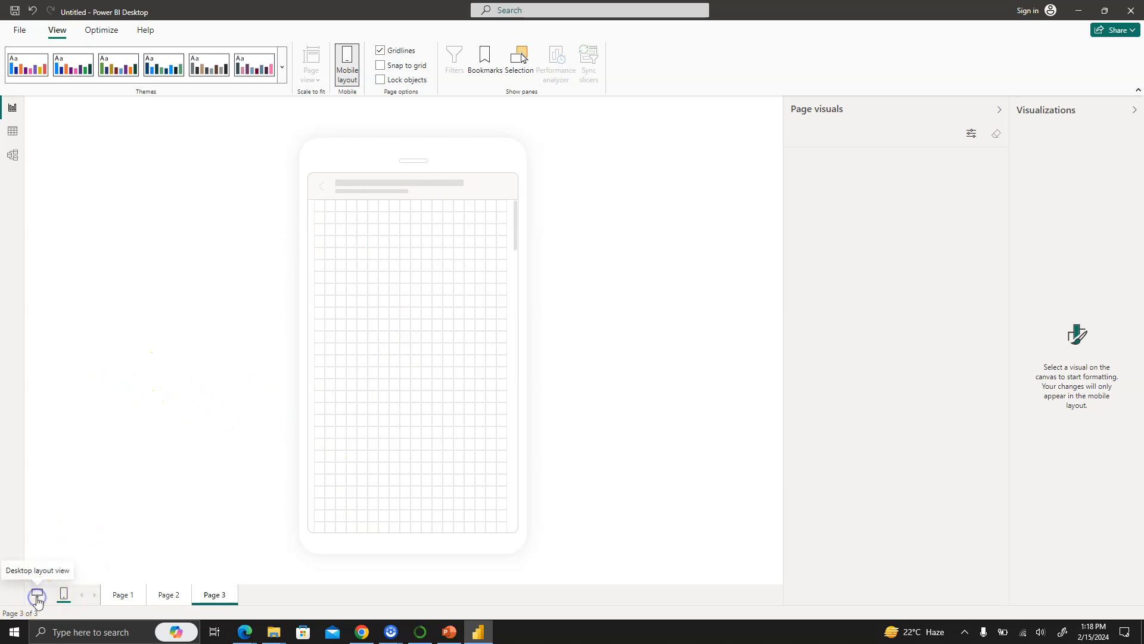